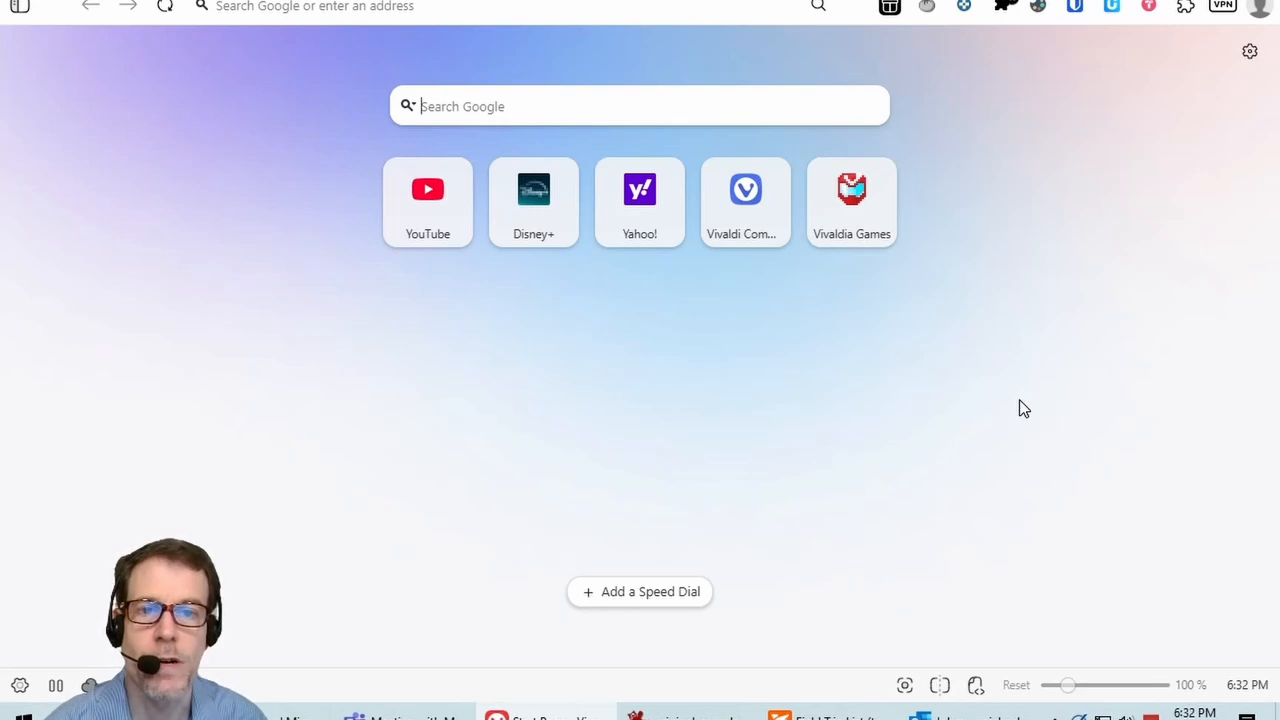
Step: Open the teacher helper's Start Typing name lookup with the Super+S hotkey
key("super+s")
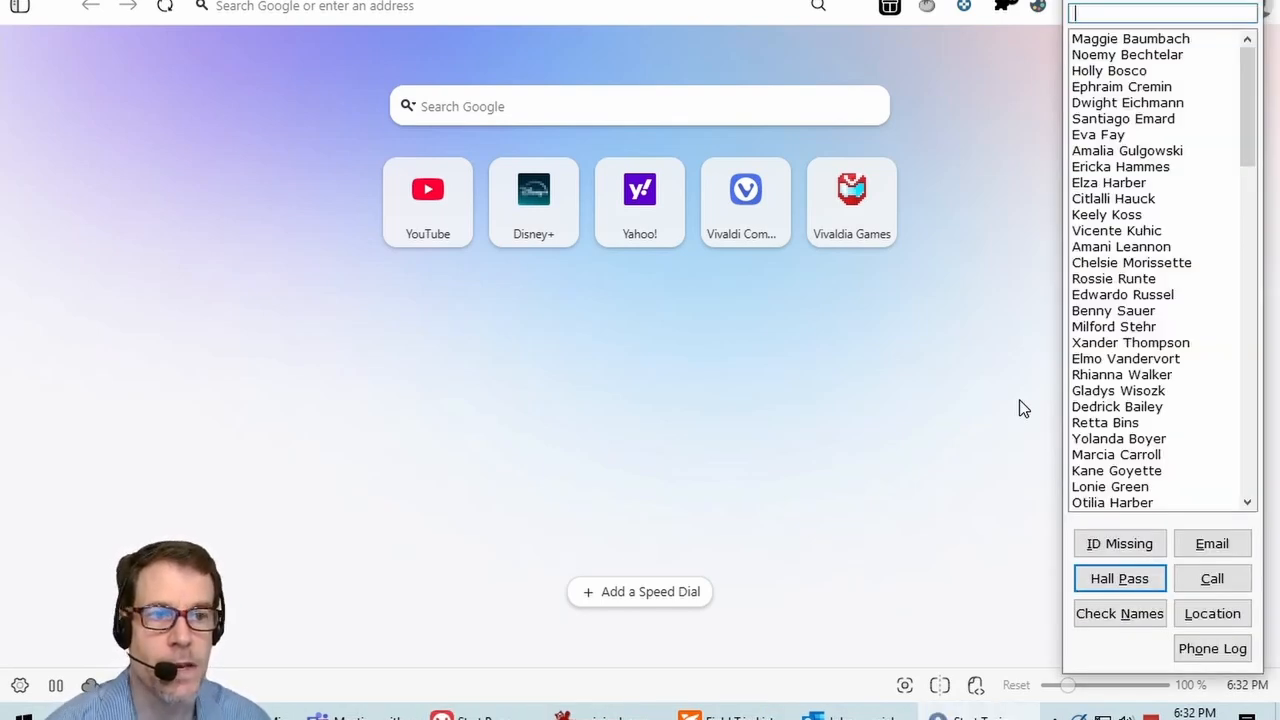
Step: Filter by 'de', pick the student, and create an eating-in-class (option 1) parent email with gender M
type("de")
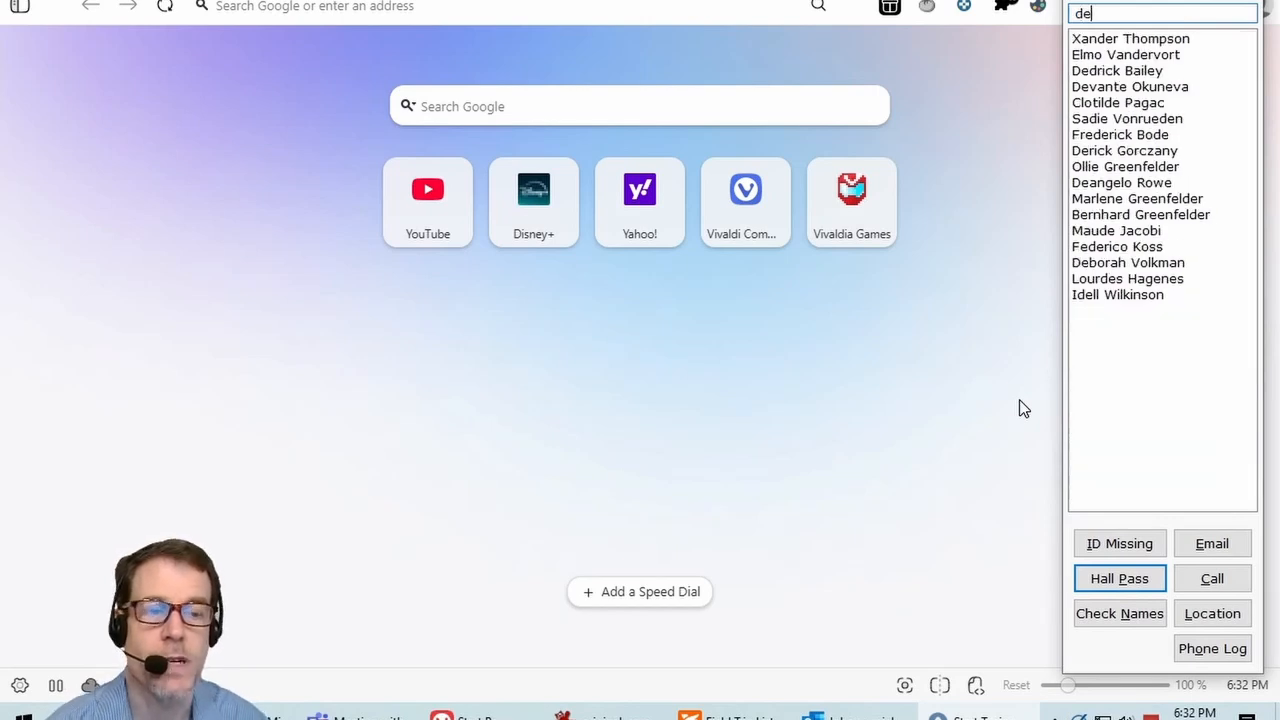
key("Down")
key("Down")
key("Down")
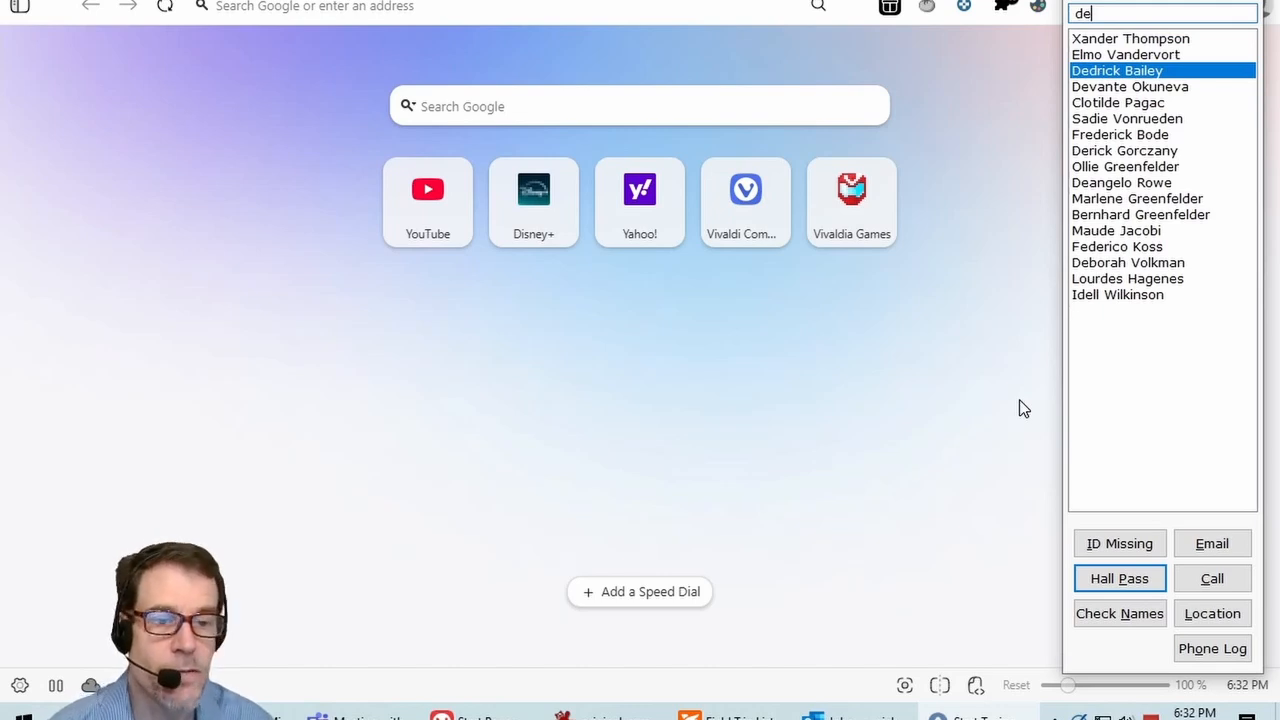
left_click(1218, 553)
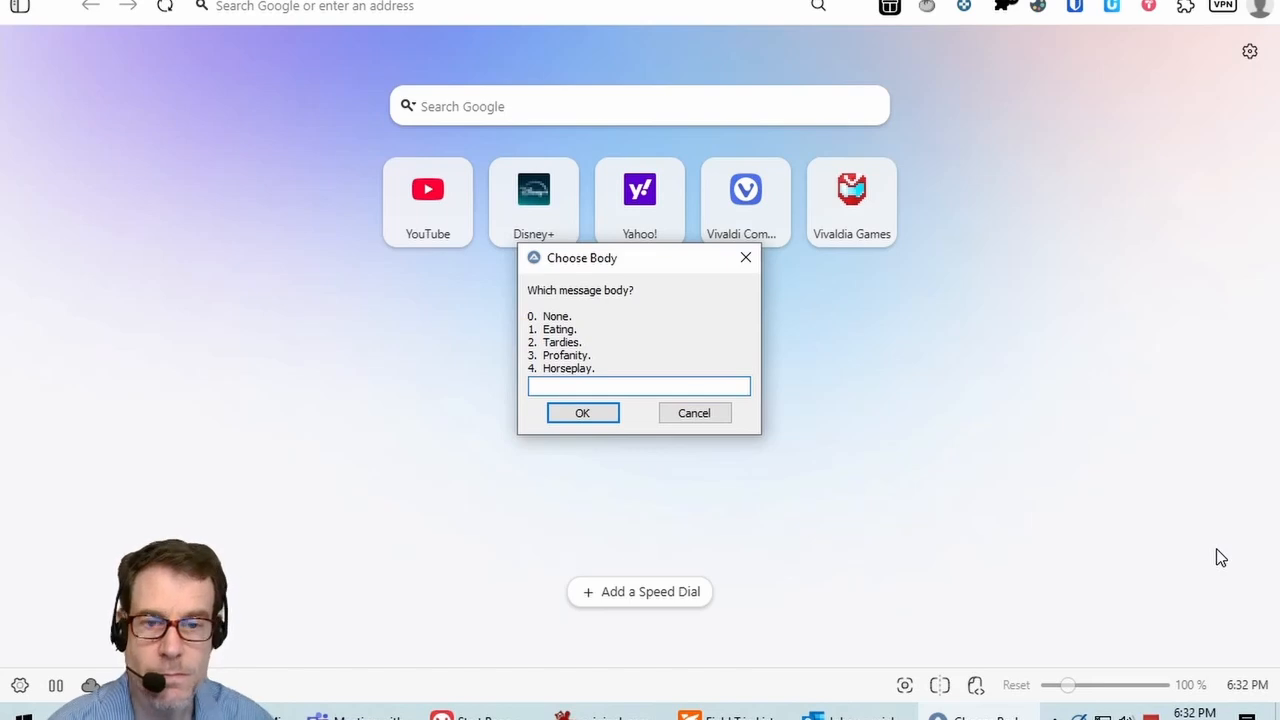
type("1")
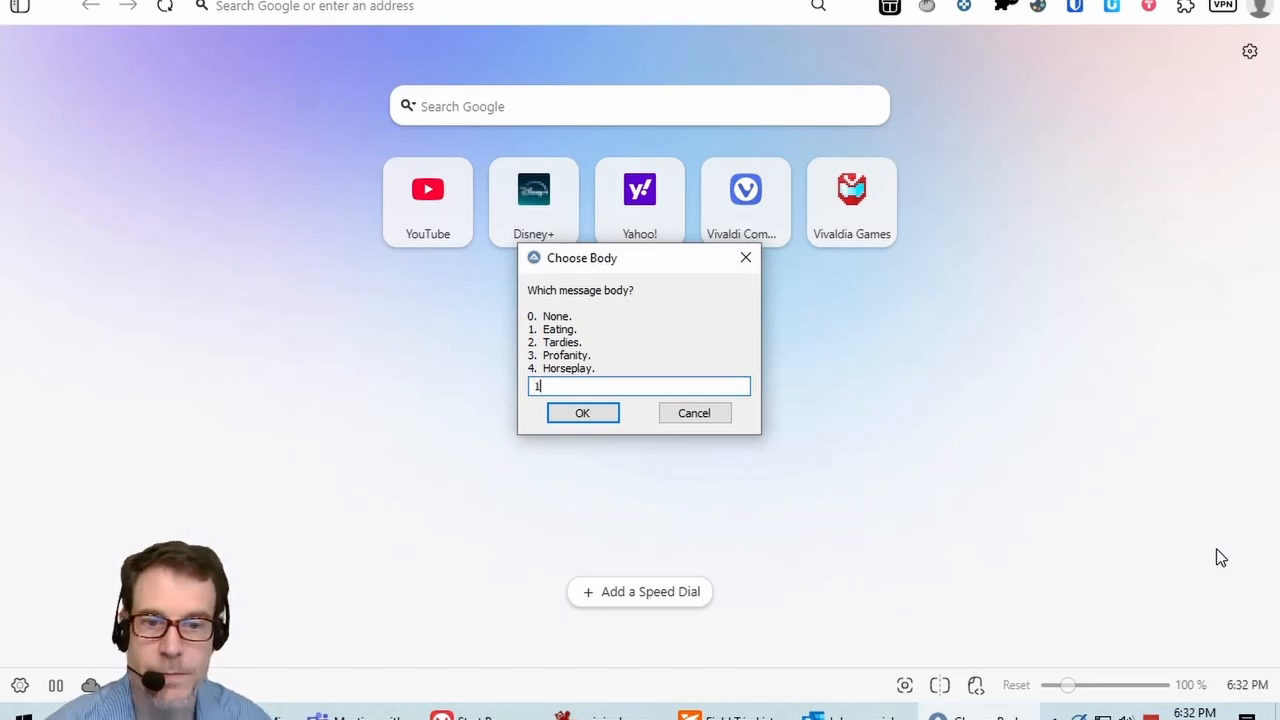
key("Return")
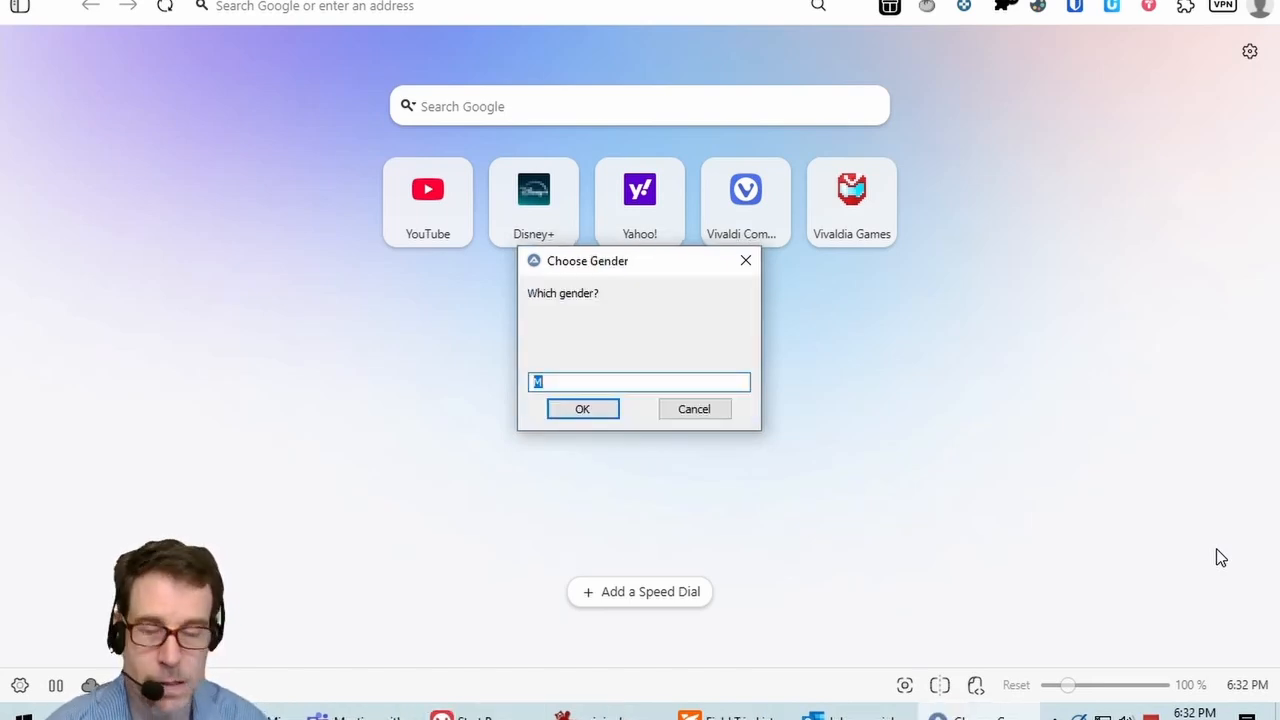
key("Return")
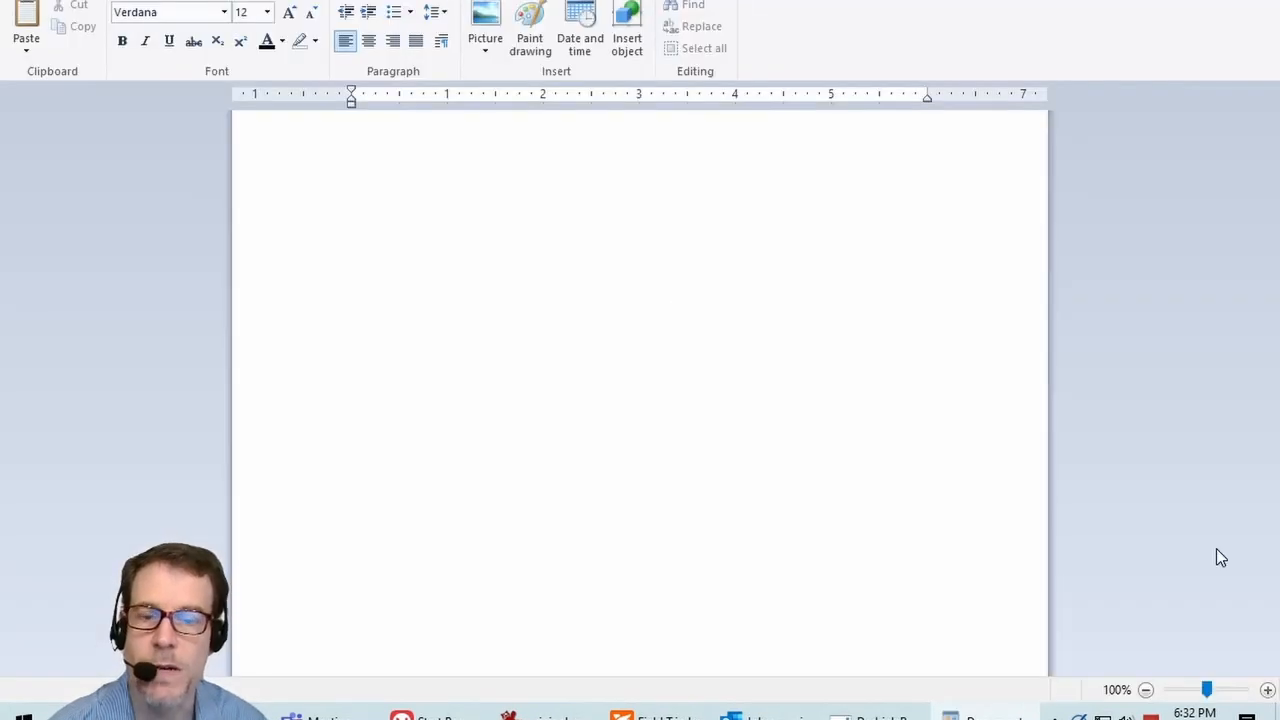
Step: Save the blank WordPad document under the pasted folder and file name
key("alt+f")
key("o")
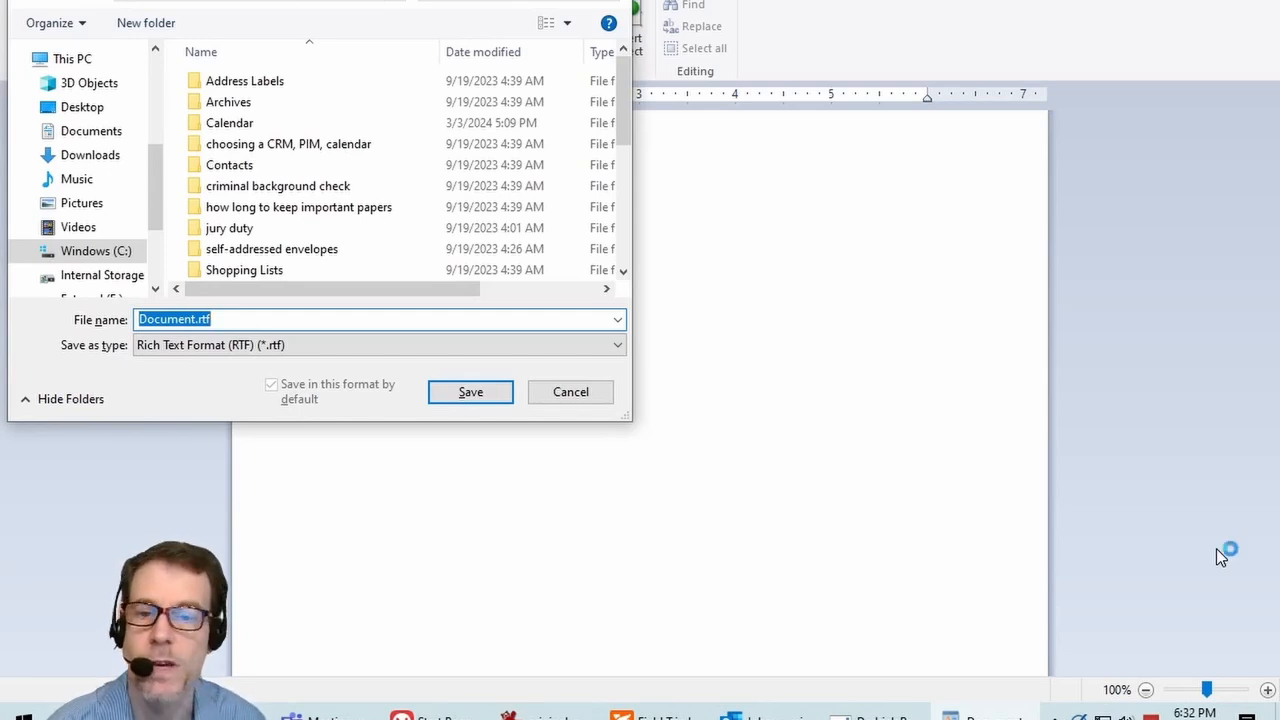
key("Return")
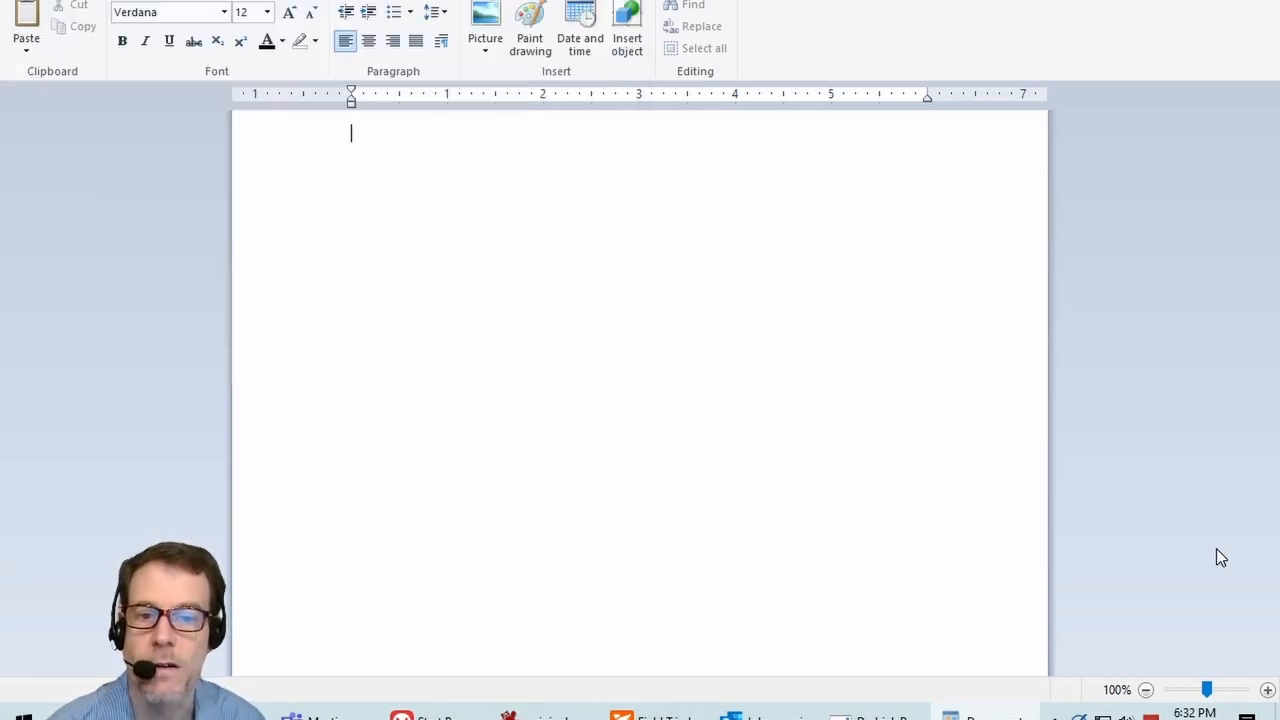
Step: Insert the 'Email to parent' heading and the full eating-in-class email text
type("[Email to parent]")
key("Return")
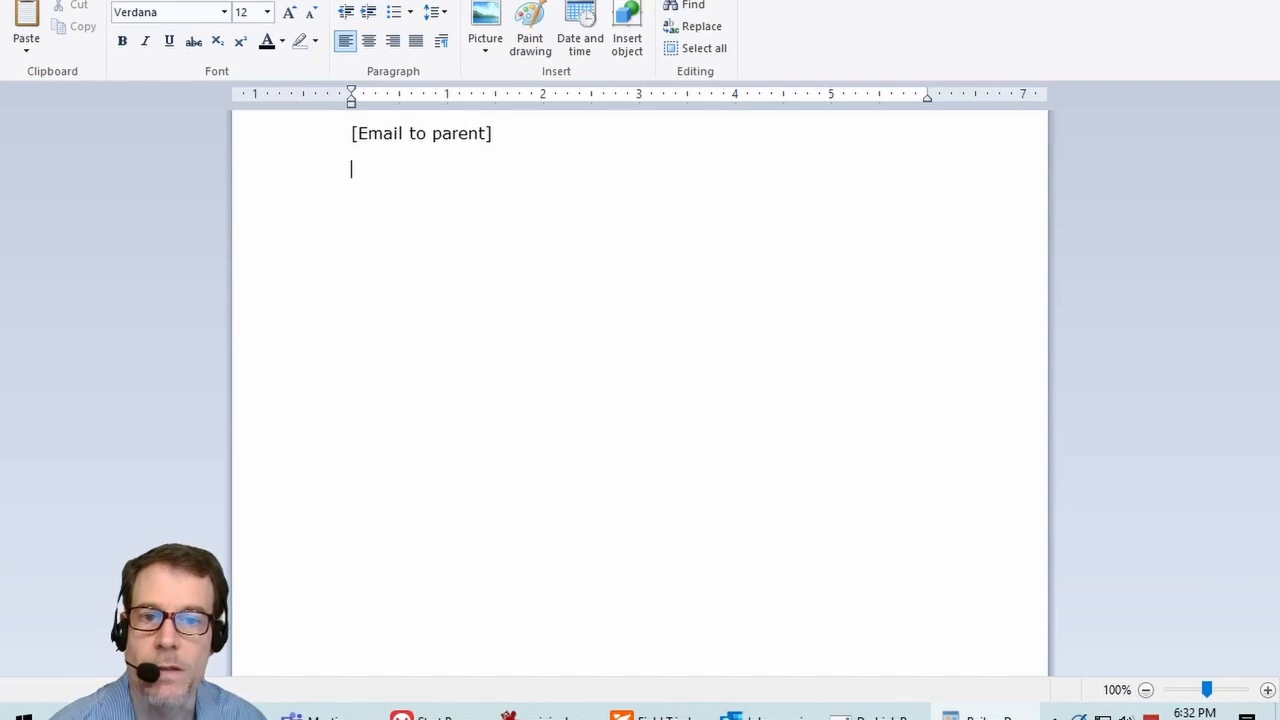
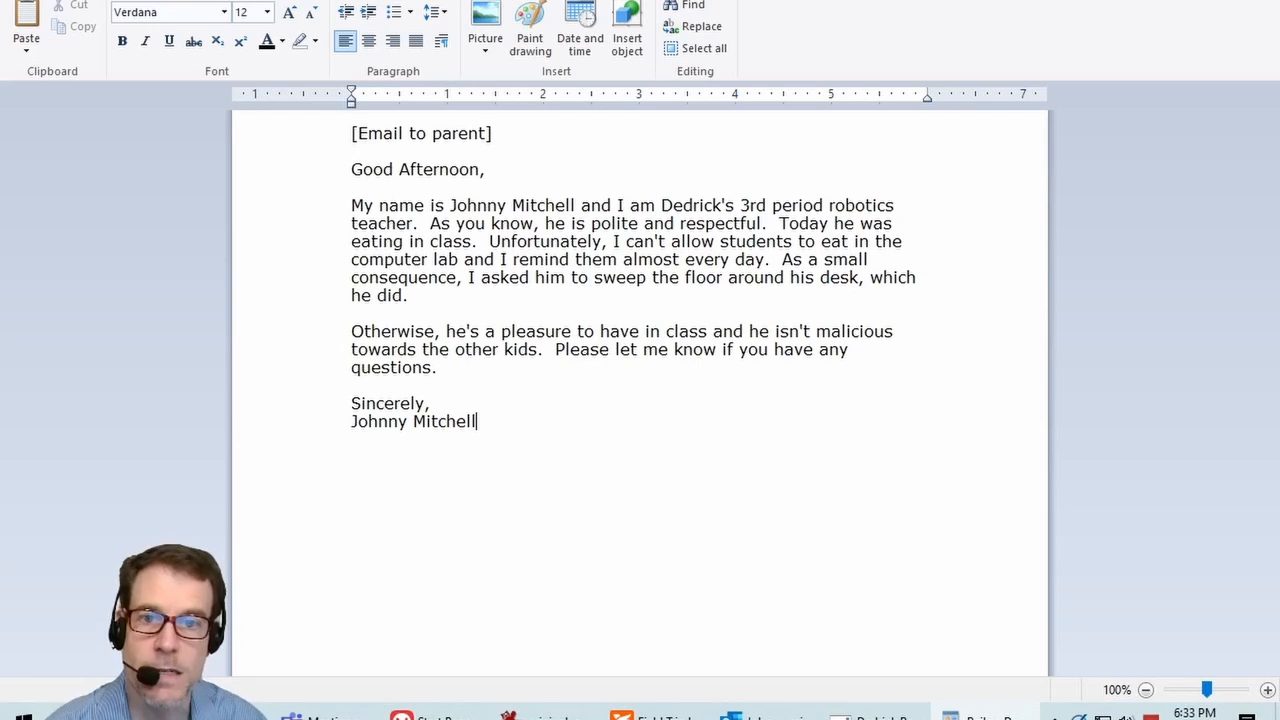
Step: Copy the email from greeting to signature into the new mail message body
key("ctrl+Home")
key("Down")
key("Down")
key("ctrl+shift+End")
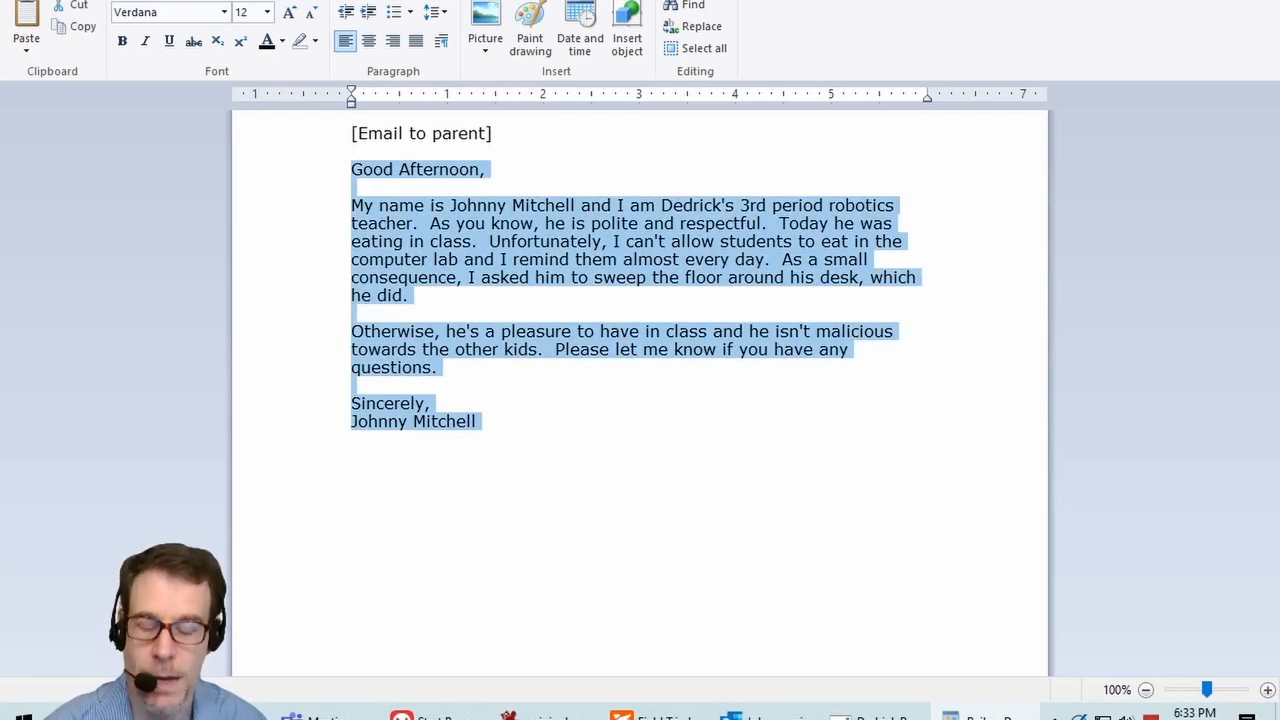
key("ctrl+c")
key("alt+Tab")
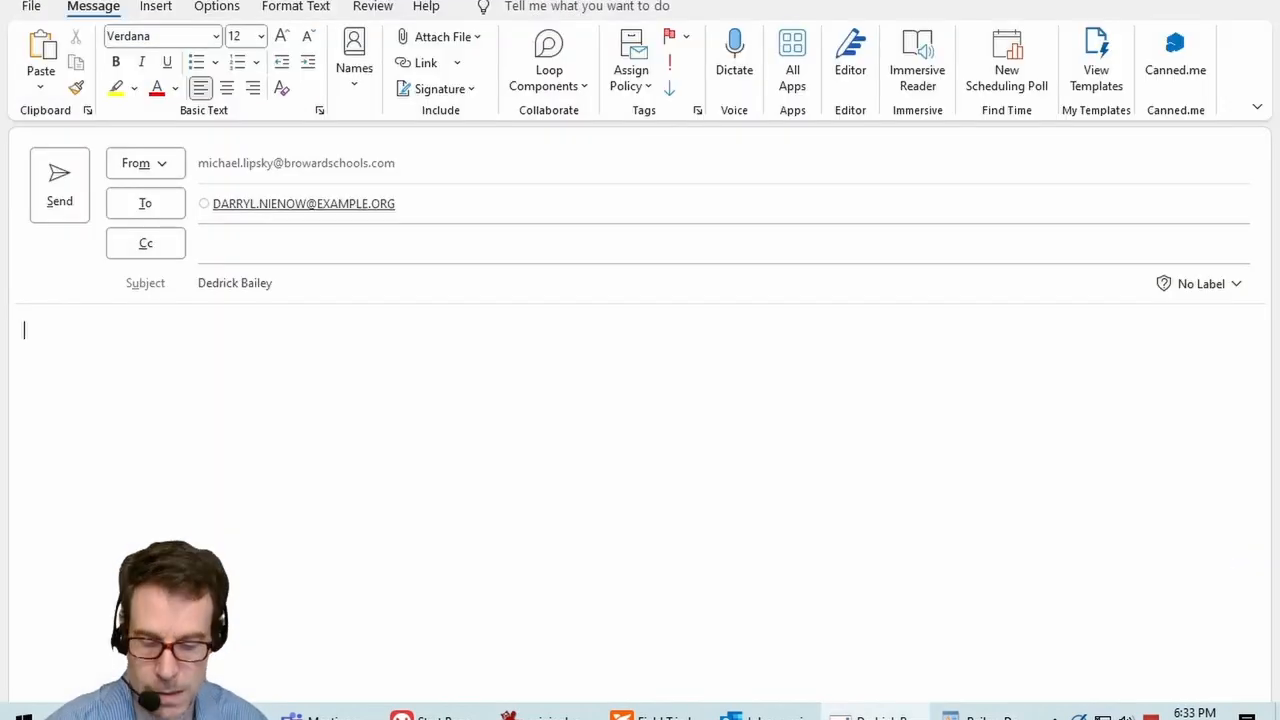
key("ctrl+v")
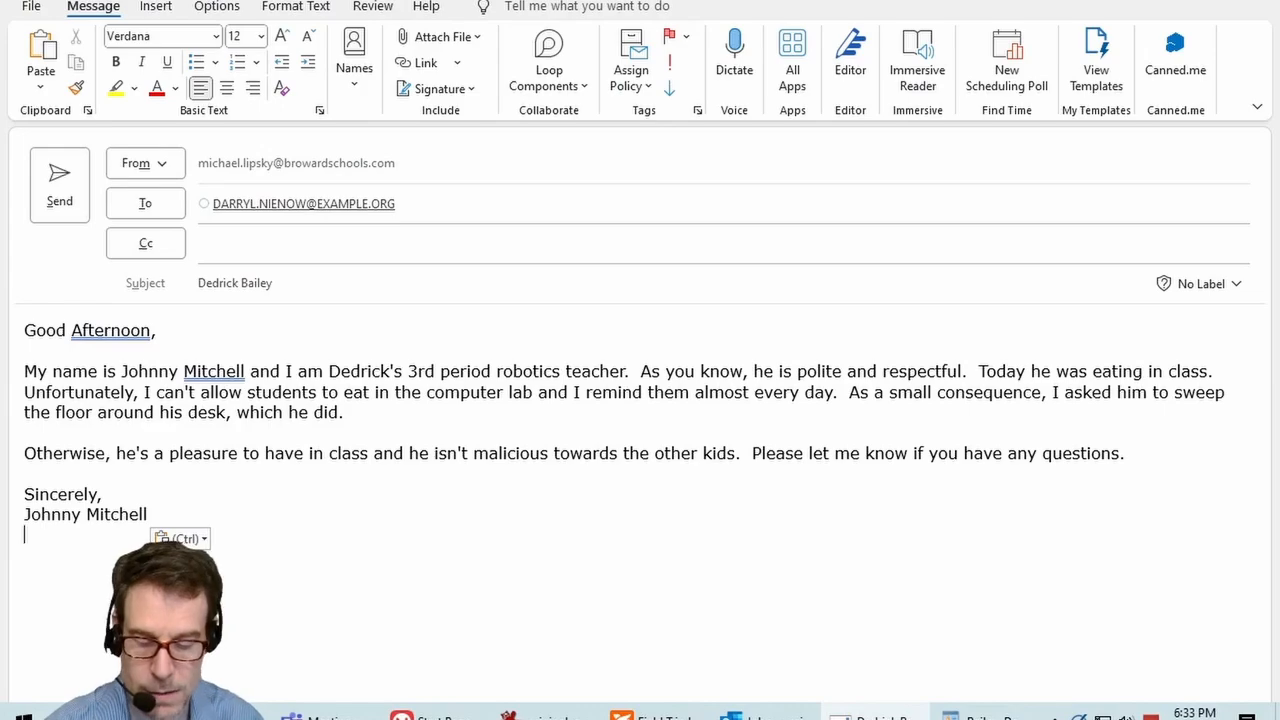
Step: Minimize the mail message and WordPad windows to reveal Vivaldi's start page
key("alt+space")
key("n")
key("alt+space")
key("n")
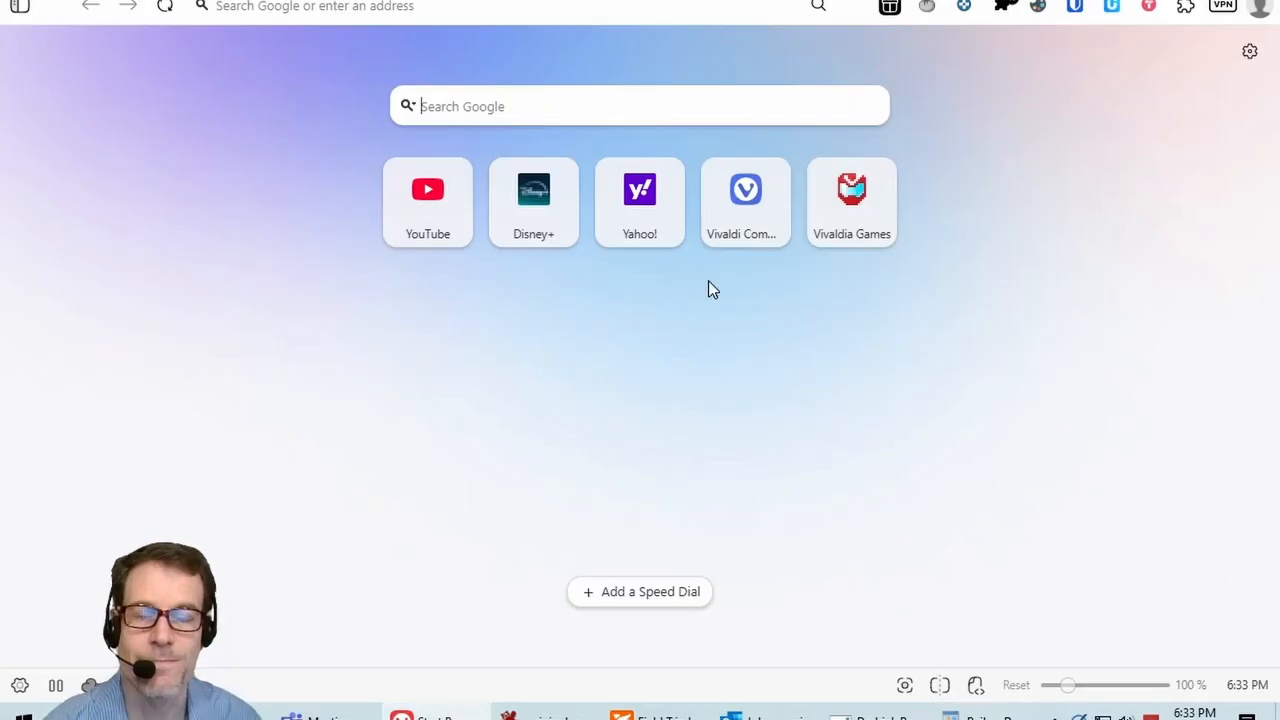
Step: Look up phone numbers for the student found by 'de', then close the numbers window
key("ctrl+alt+s")
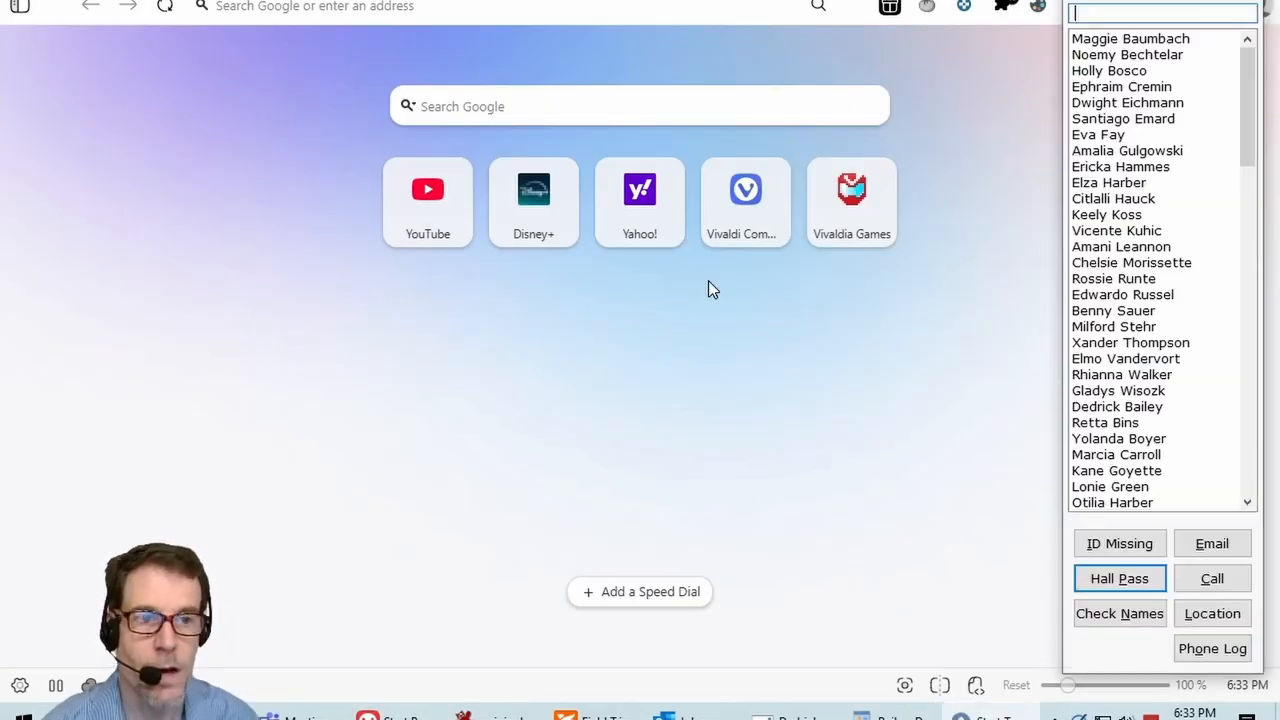
type("de")
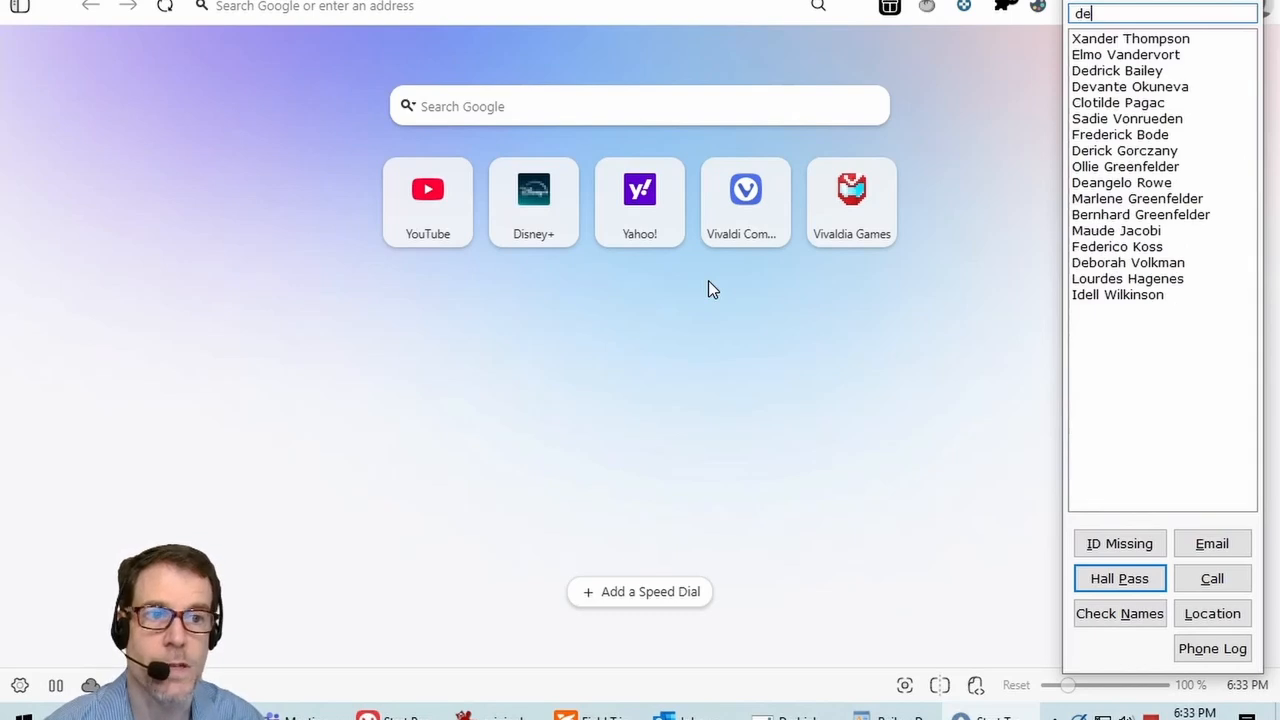
key("Down")
key("Down")
key("Down")
key("Down")
key("Down")
key("Down")
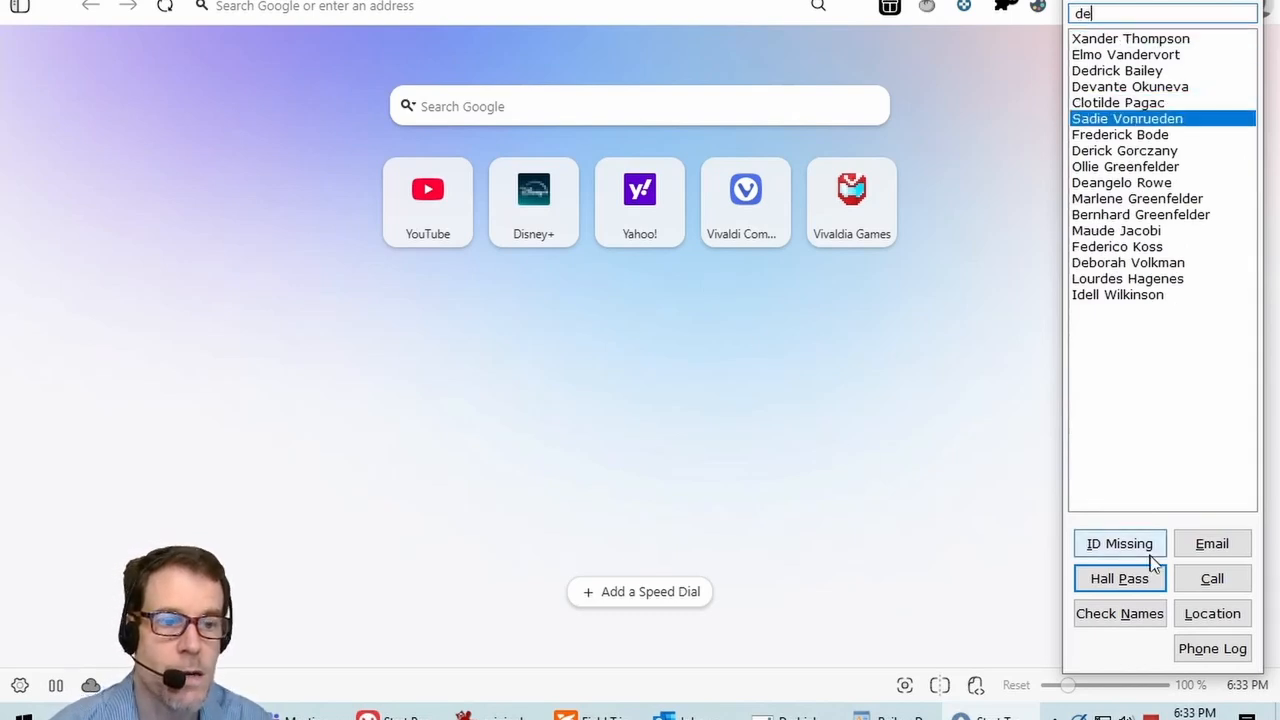
left_click(1222, 579)
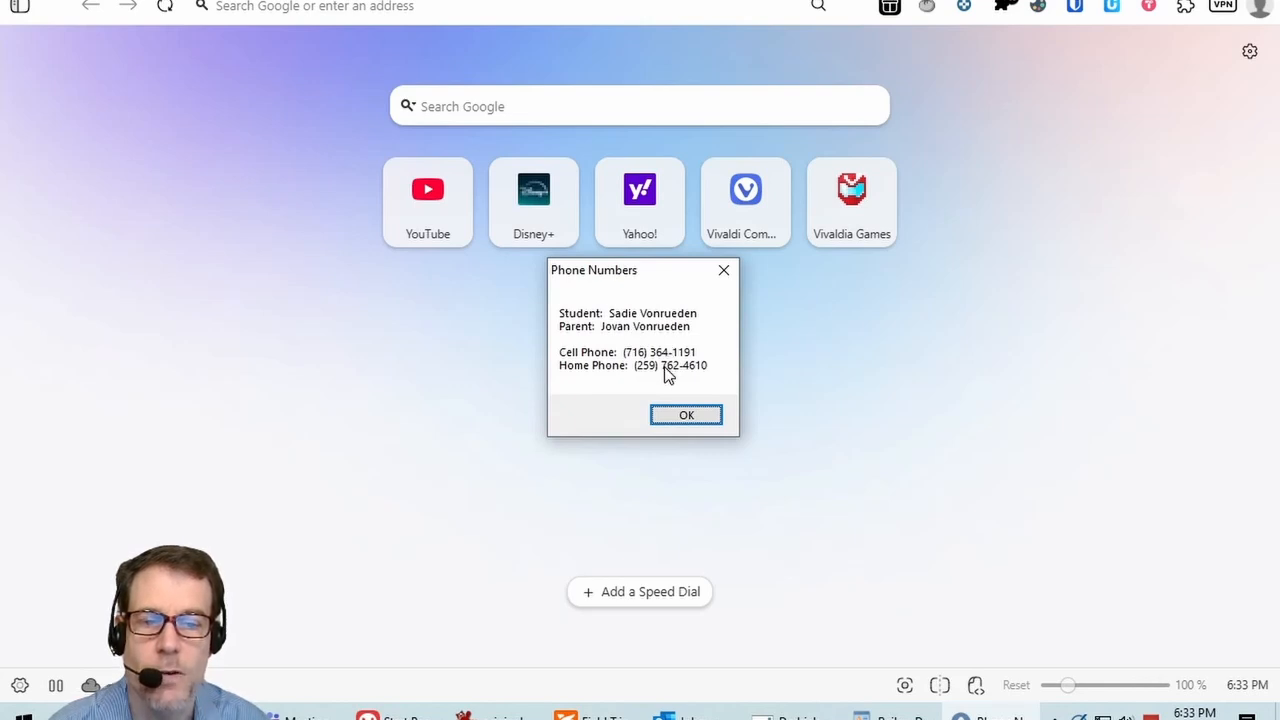
left_click(683, 418)
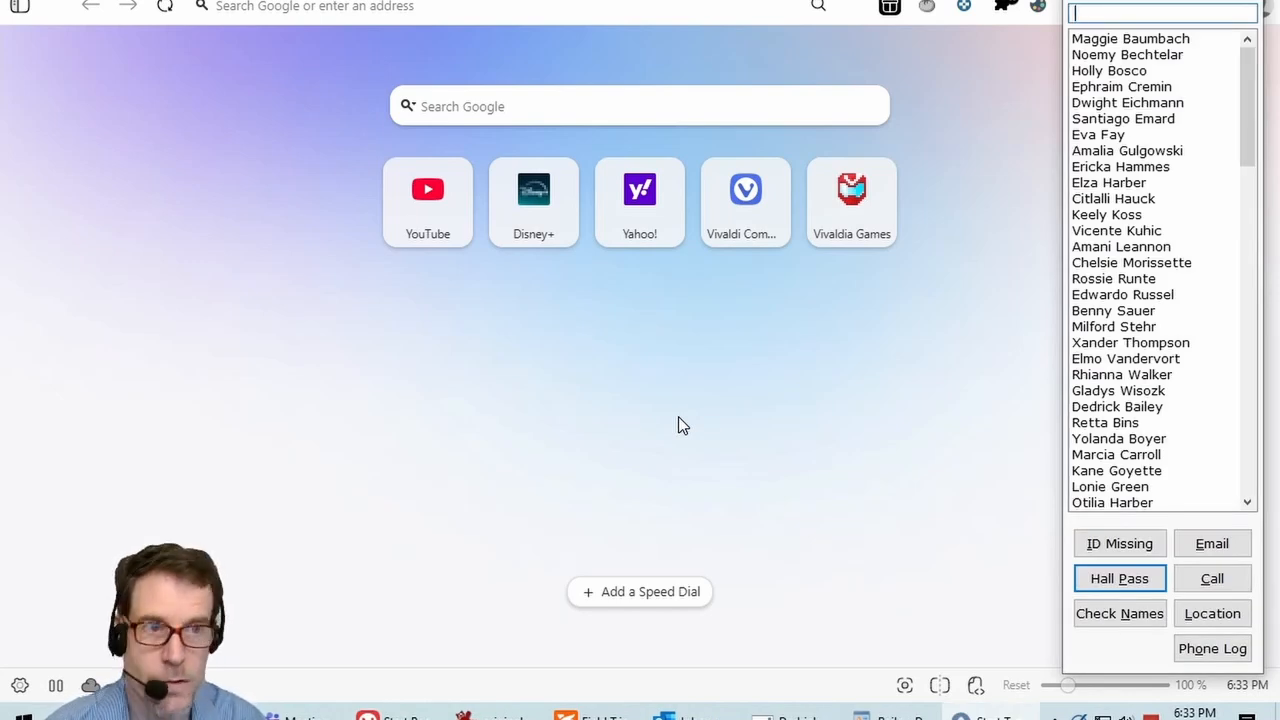
Step: Open a WordPad parent email draft for another 'de' student further down the list
type("de")
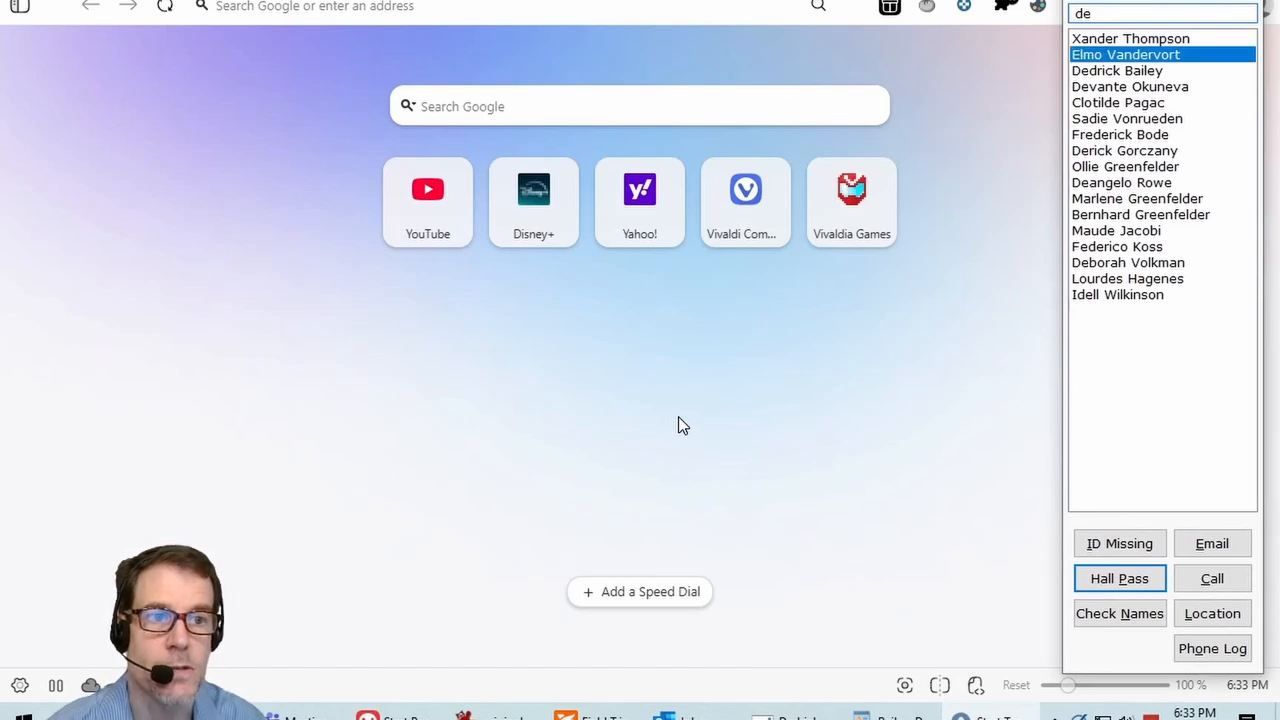
key("Down")
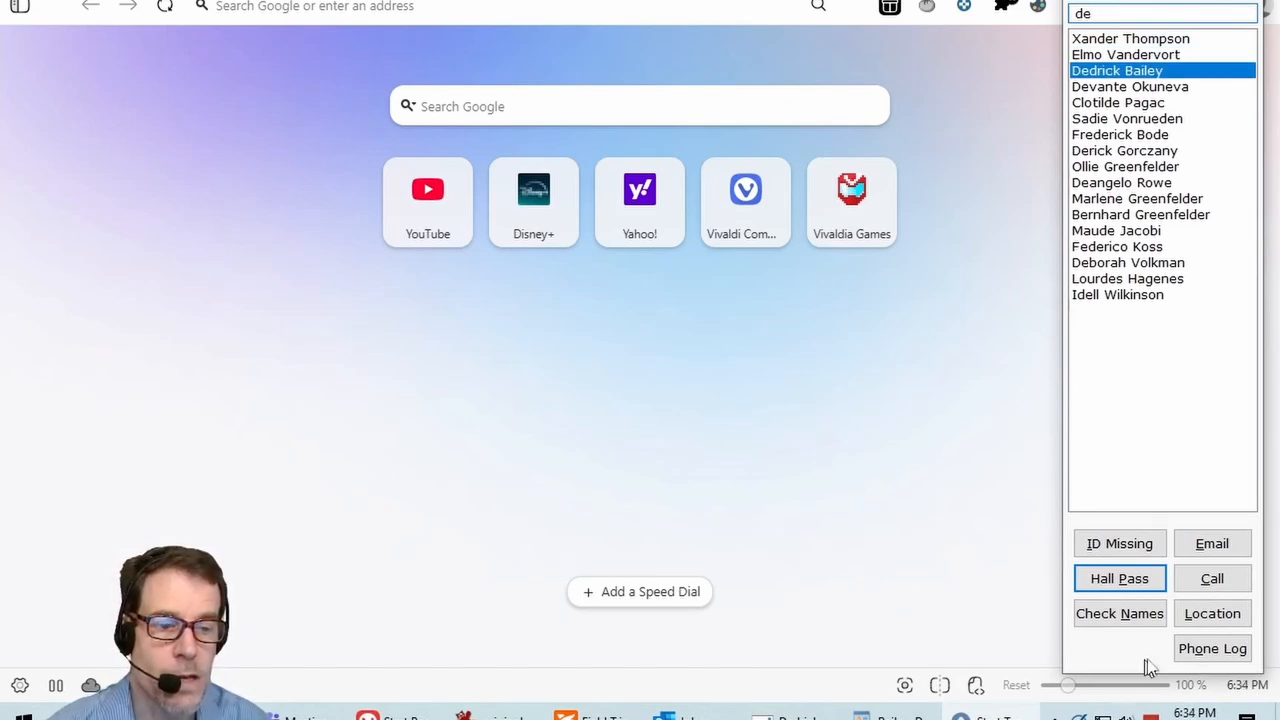
left_click(1220, 652)
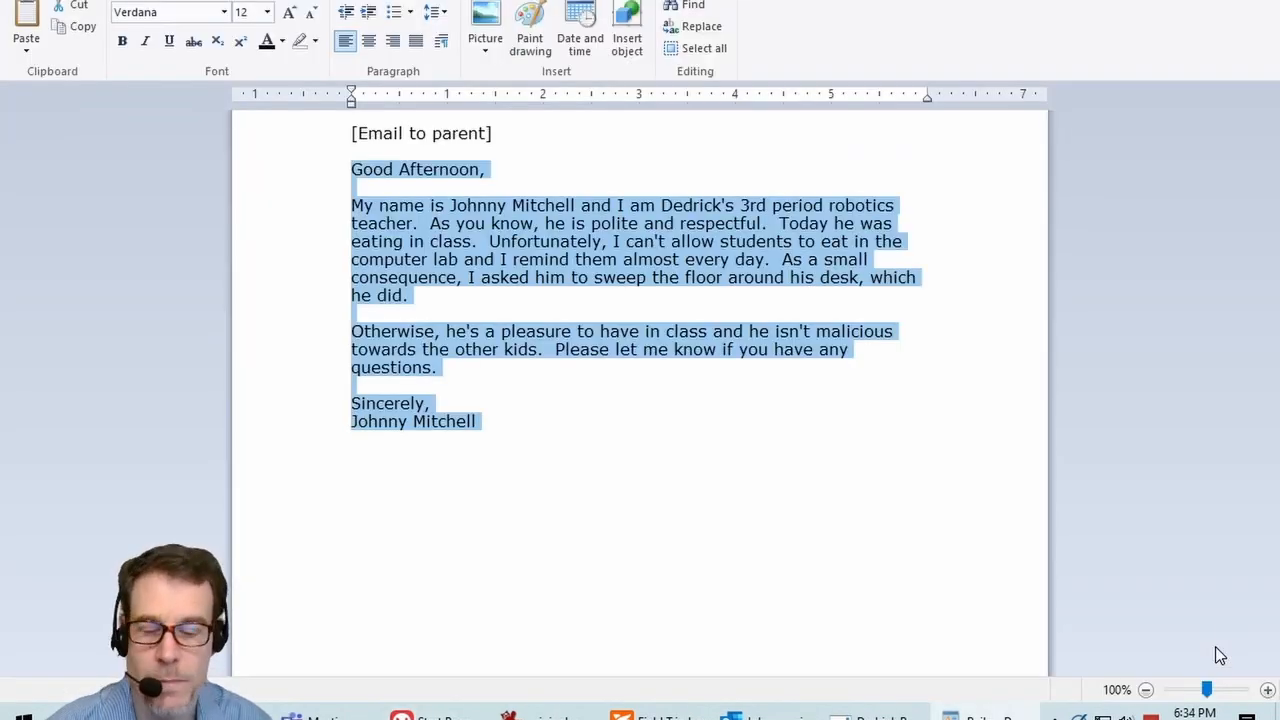
Step: Deselect the email text and reopen the student name picker over Vivaldi with F1
key("Right")
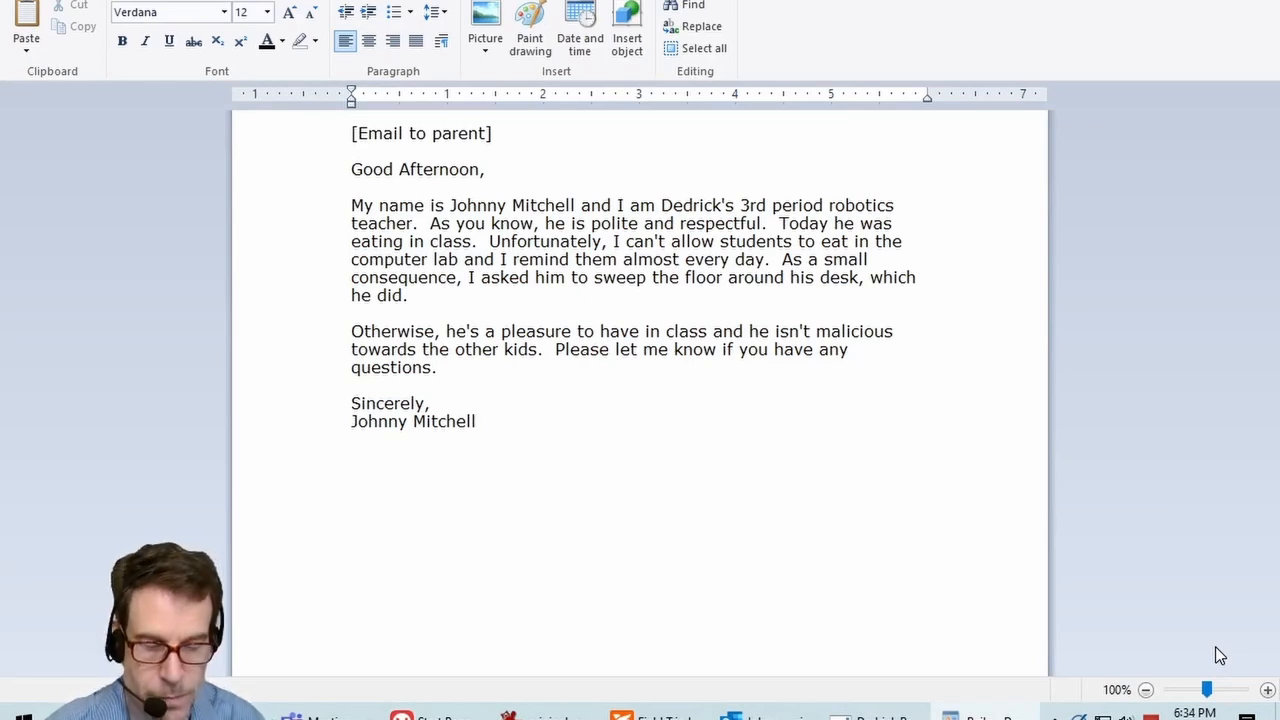
key("alt+Tab")
key("F1")
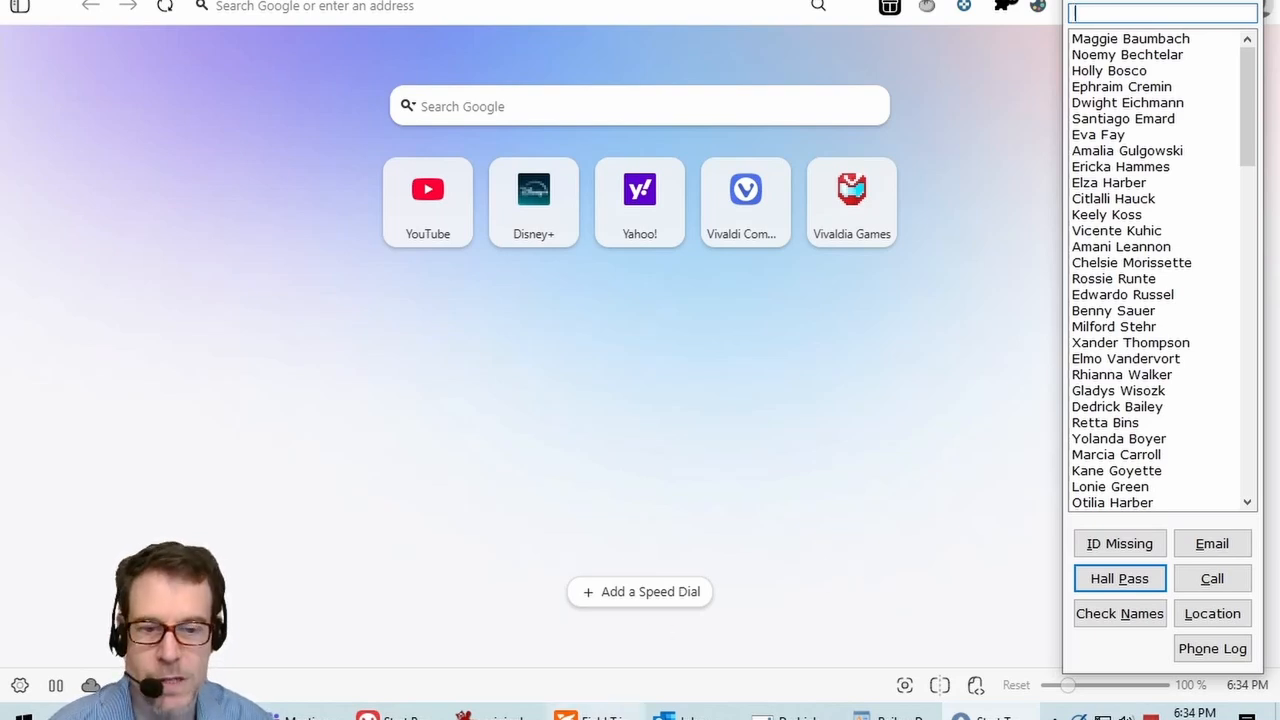
Step: Bring the Field Trip Students PDF to the front in Foxit PDF Reader
left_click(598, 712)
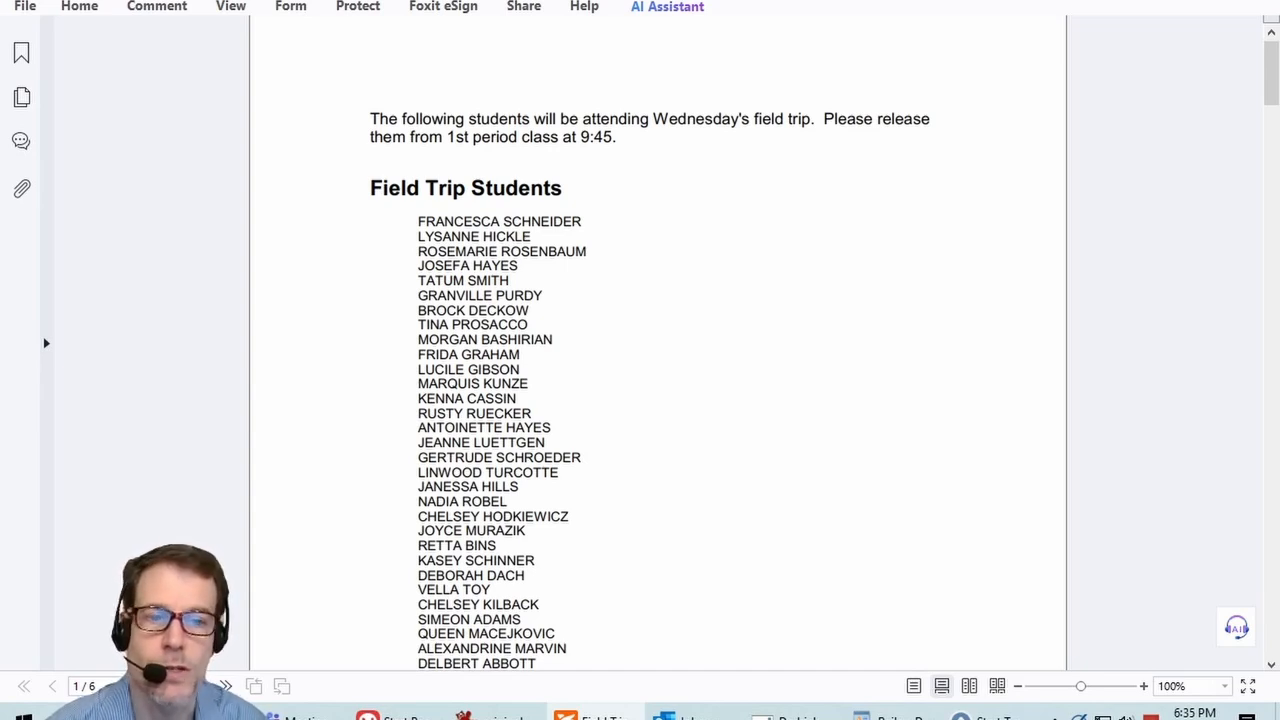
Step: Run Check Names on the Foxit field-trip list to see my attending students by period, then return to Vivaldi
key("alt+Tab")
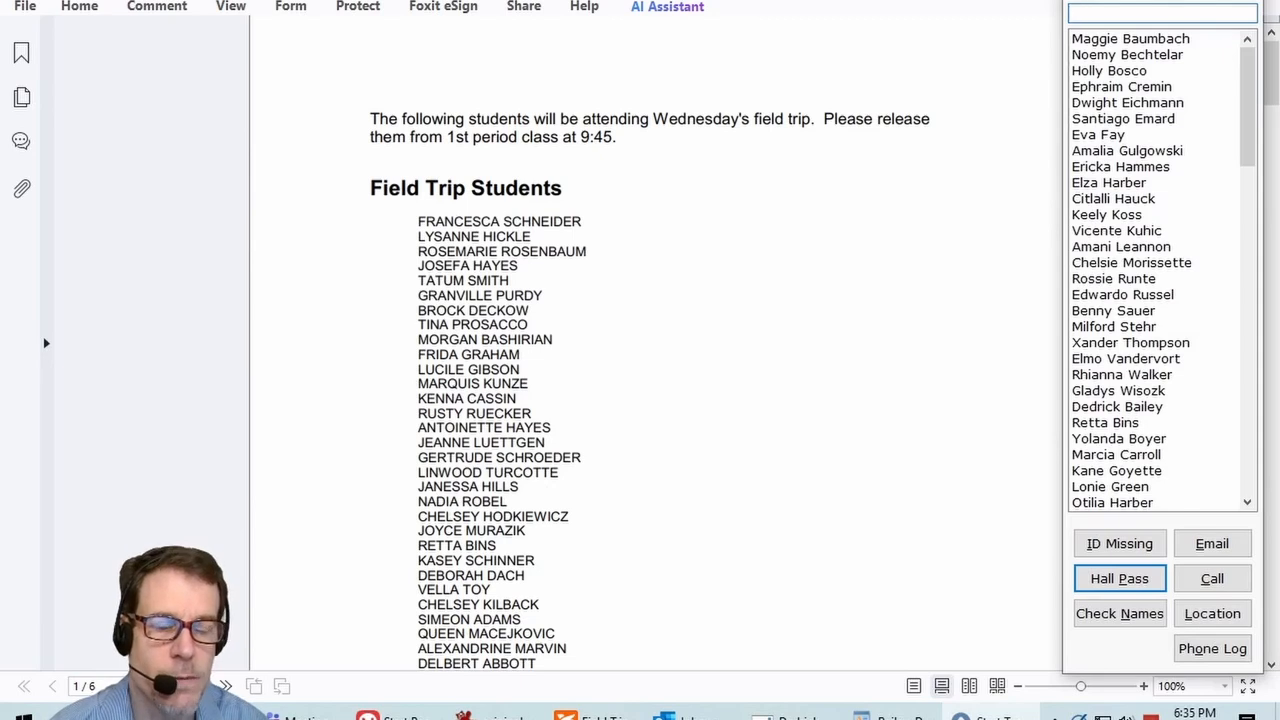
left_click(1119, 613)
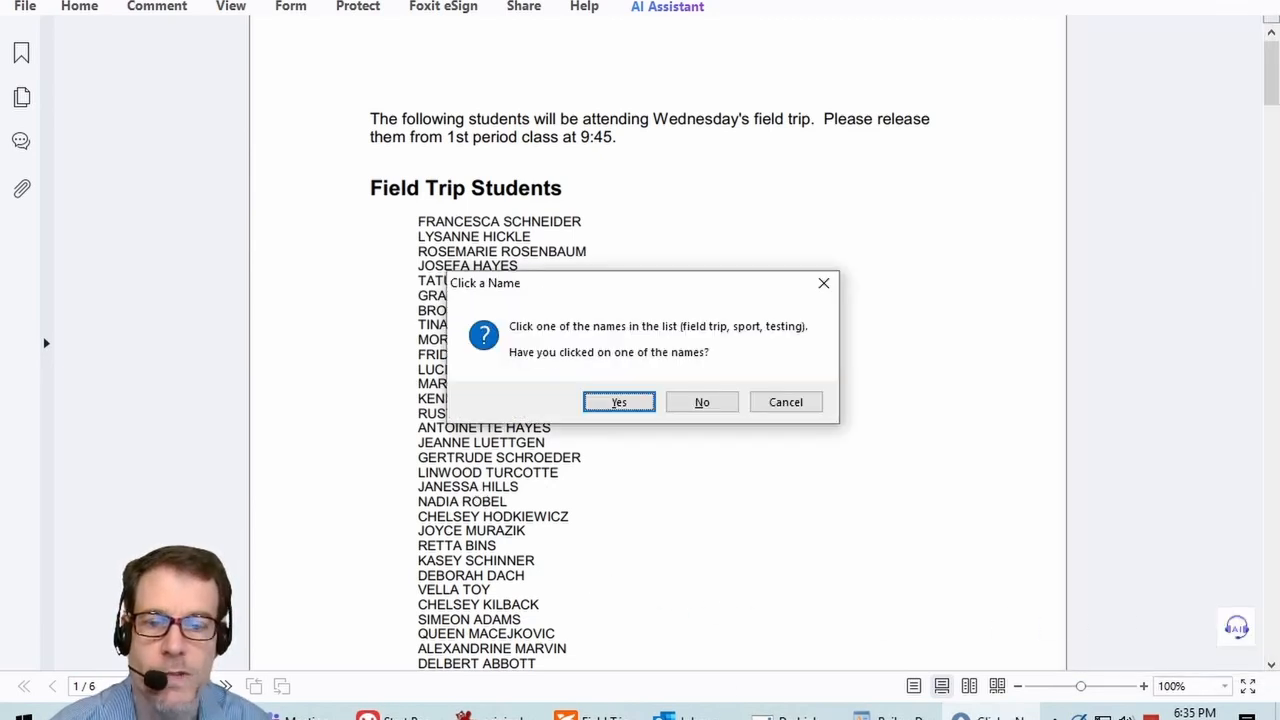
left_click(478, 488)
left_click(621, 402)
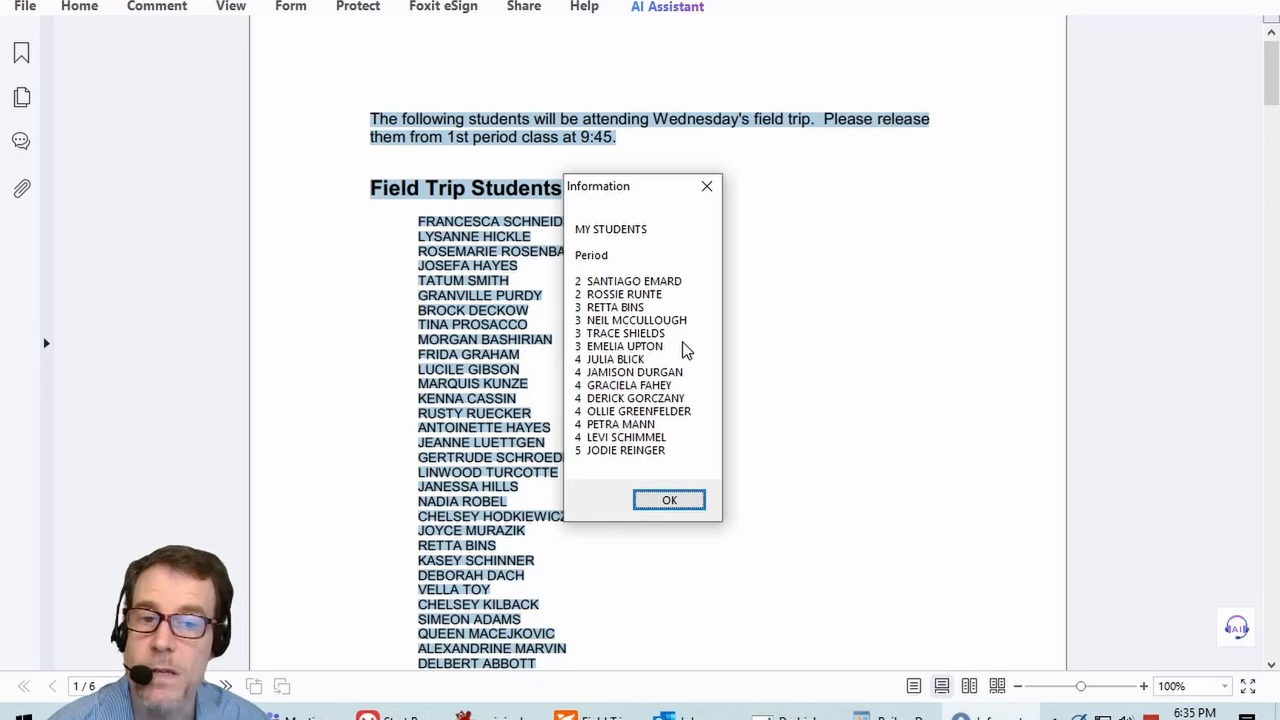
left_click(670, 502)
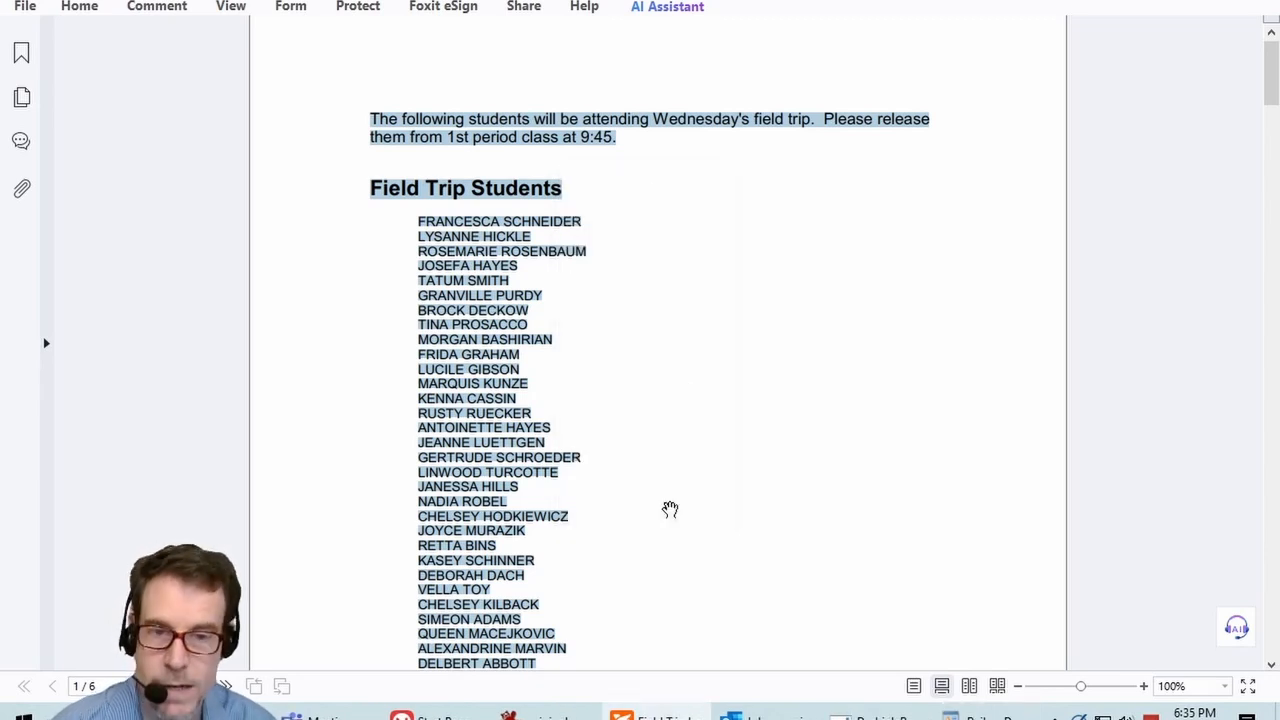
key("alt+Tab")
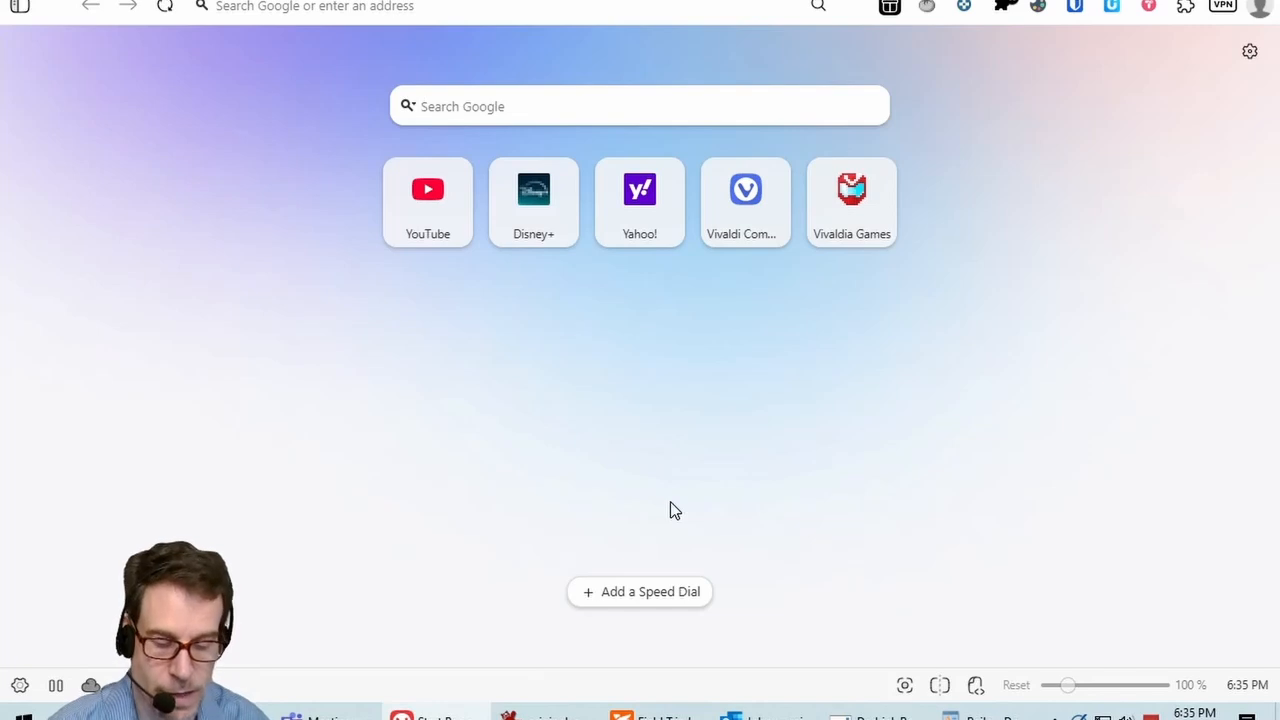
Step: Generate a hall pass for the 'de' student with the teacher's Room 214 as destination
key("super+s")
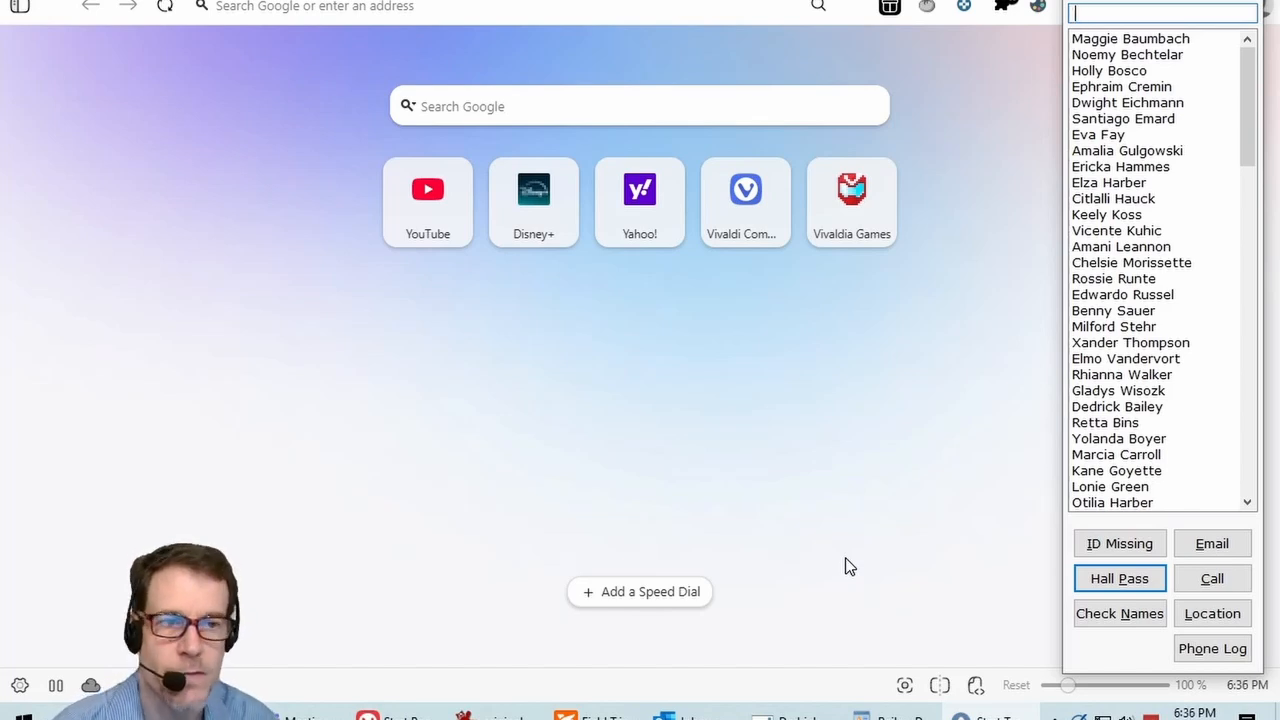
type("de")
key("Down")
key("Down")
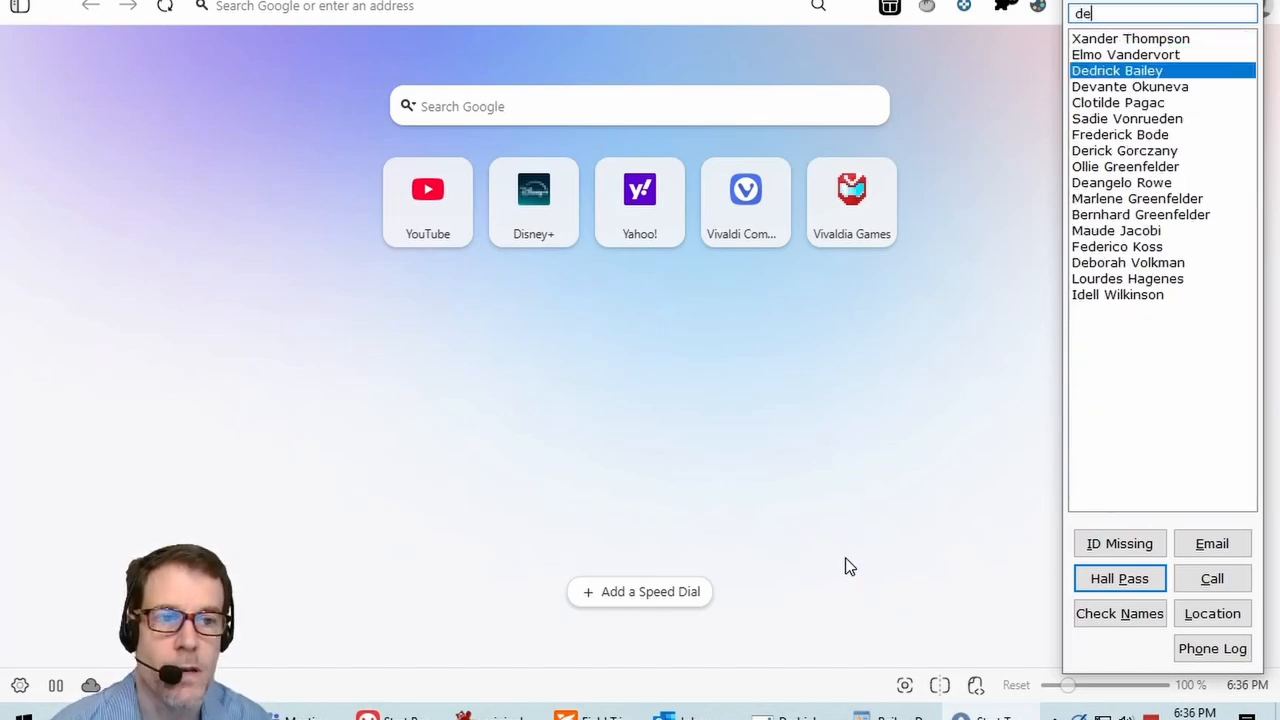
left_click(1113, 584)
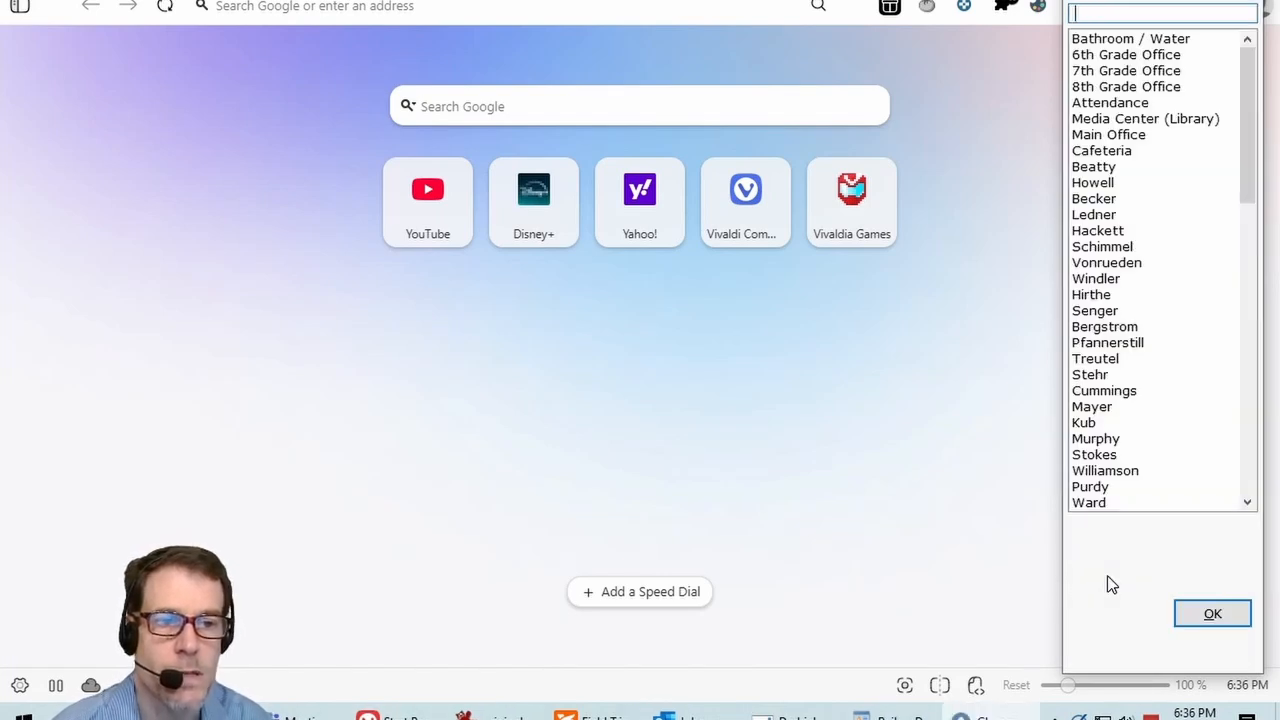
left_click(1118, 236)
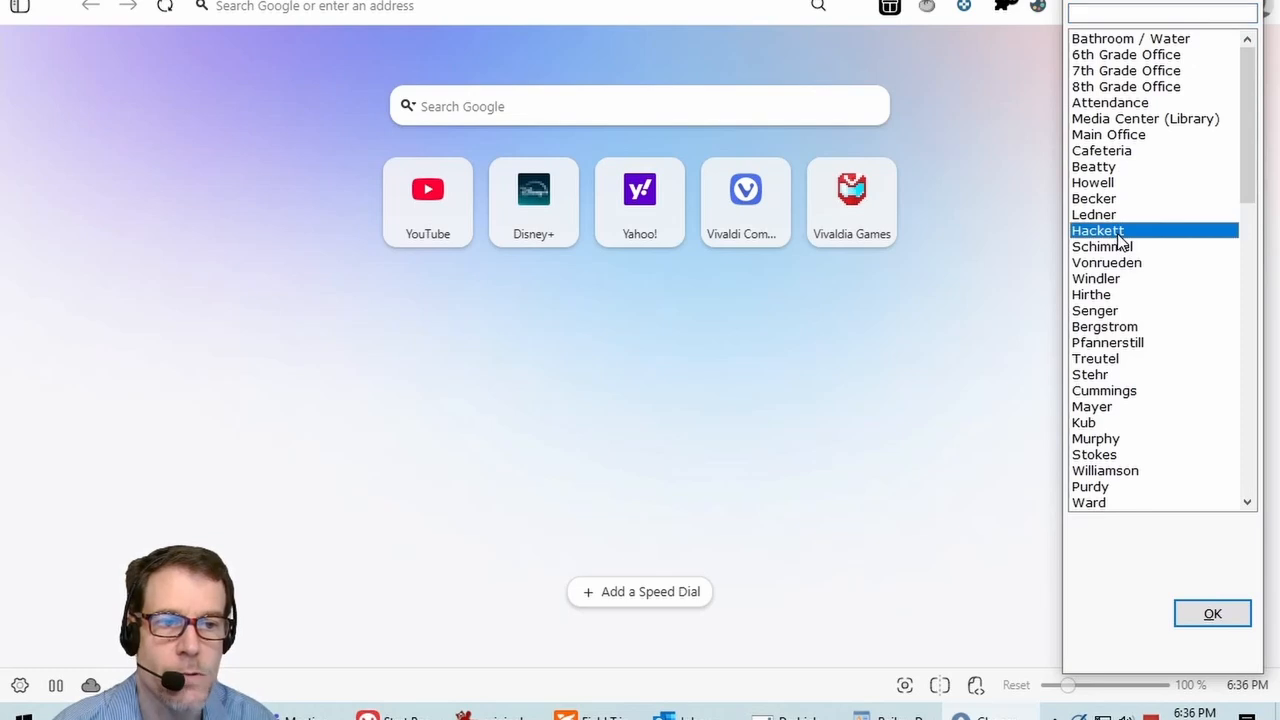
left_click(1212, 614)
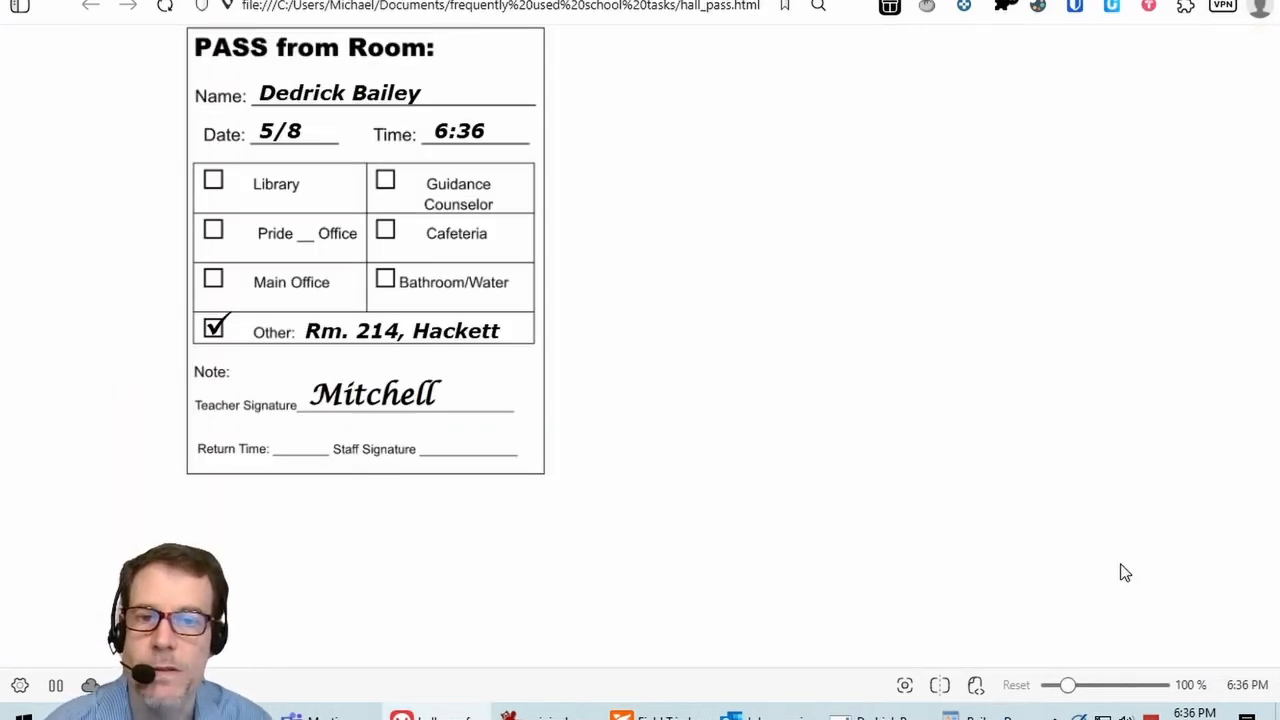
Step: Print the filled-in hall pass from Vivaldi with Ctrl+P
key("ctrl+p")
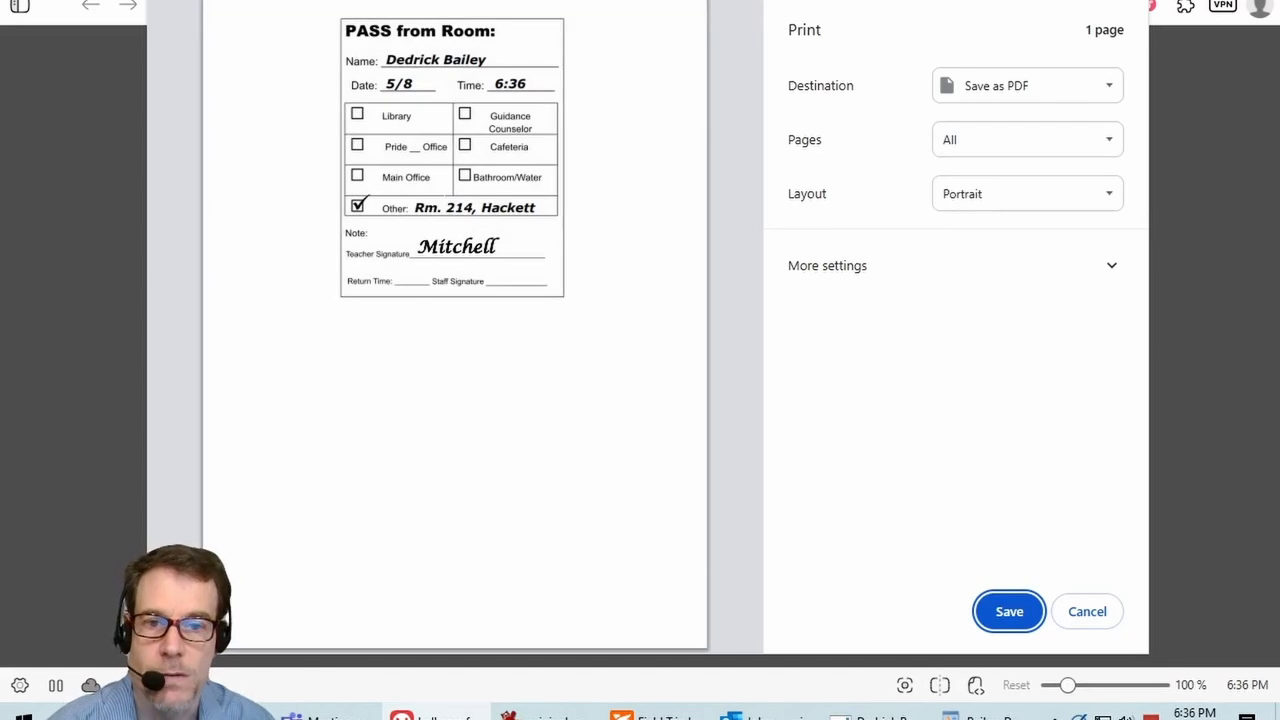
key("Escape")
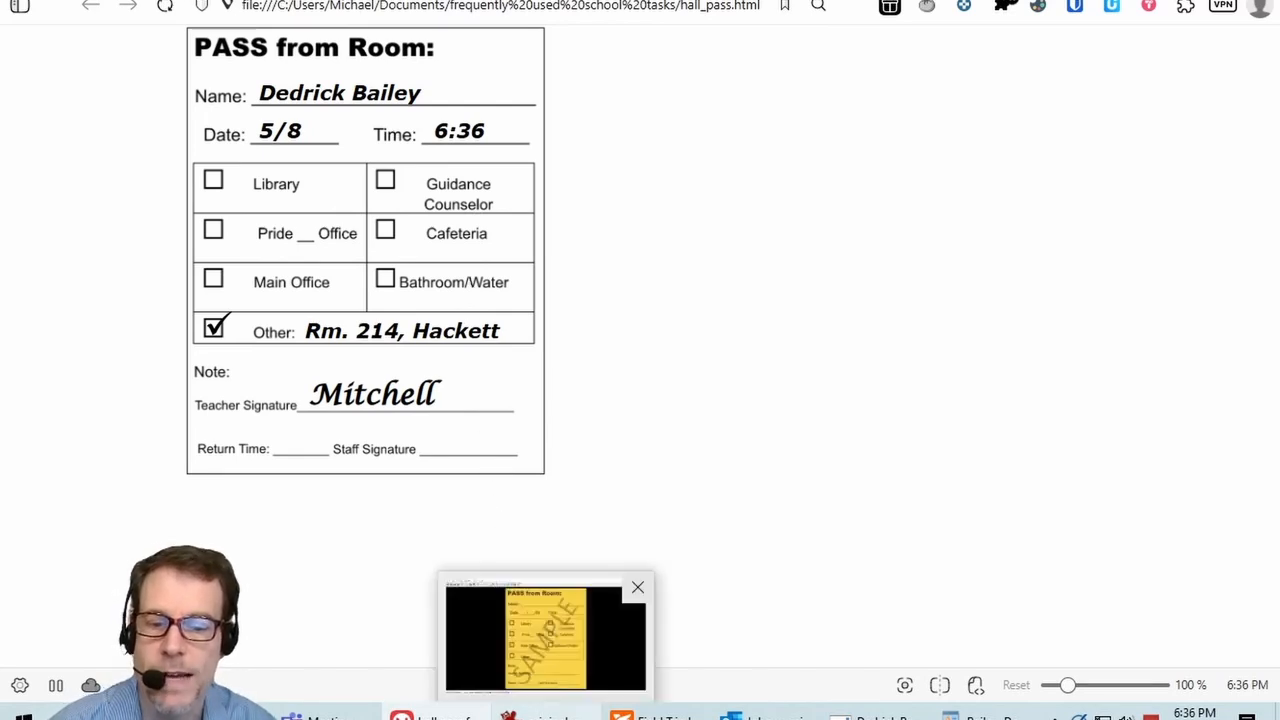
Step: Display the blank yellow SAMPLE hall pass picture in the image viewer
left_click(546, 716)
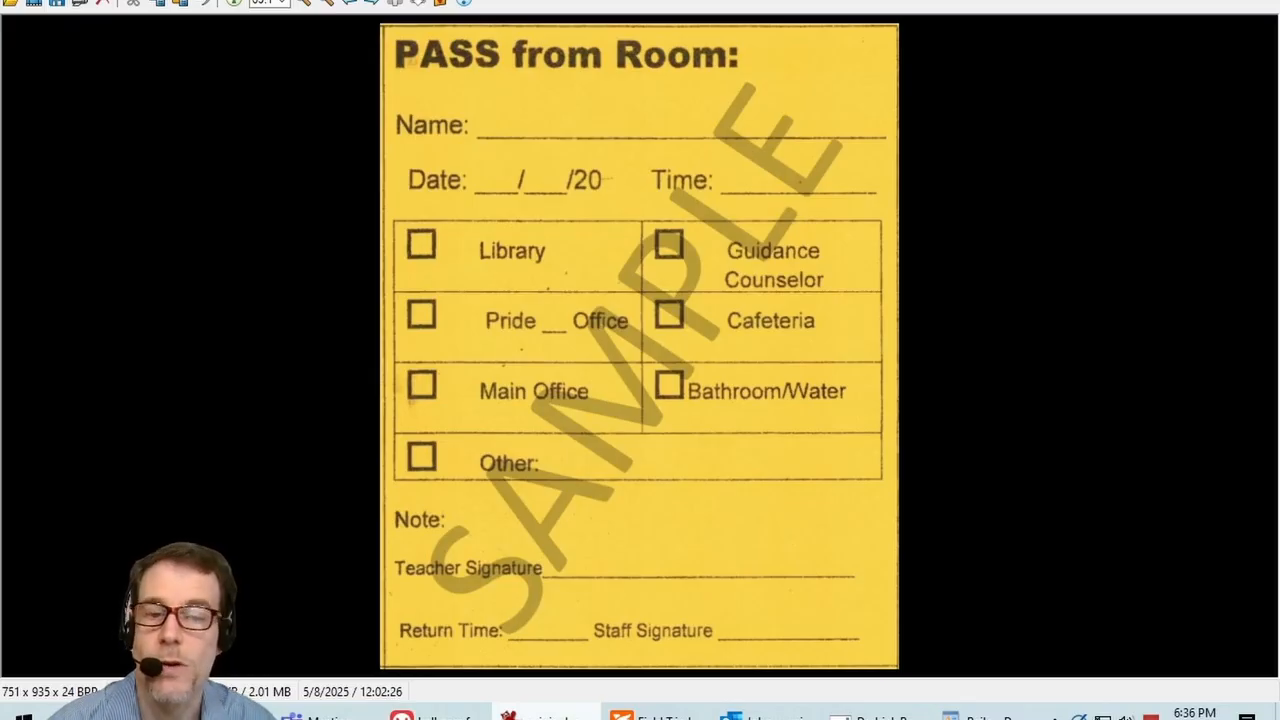